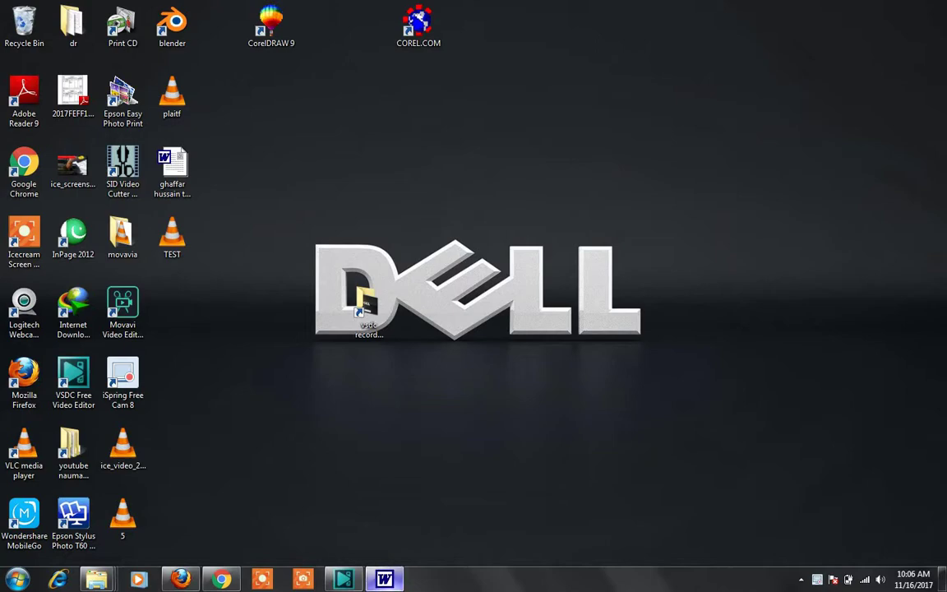
# Step: Restore the court petition document from the taskbar and open the View menu
pyautogui.click(384, 579)
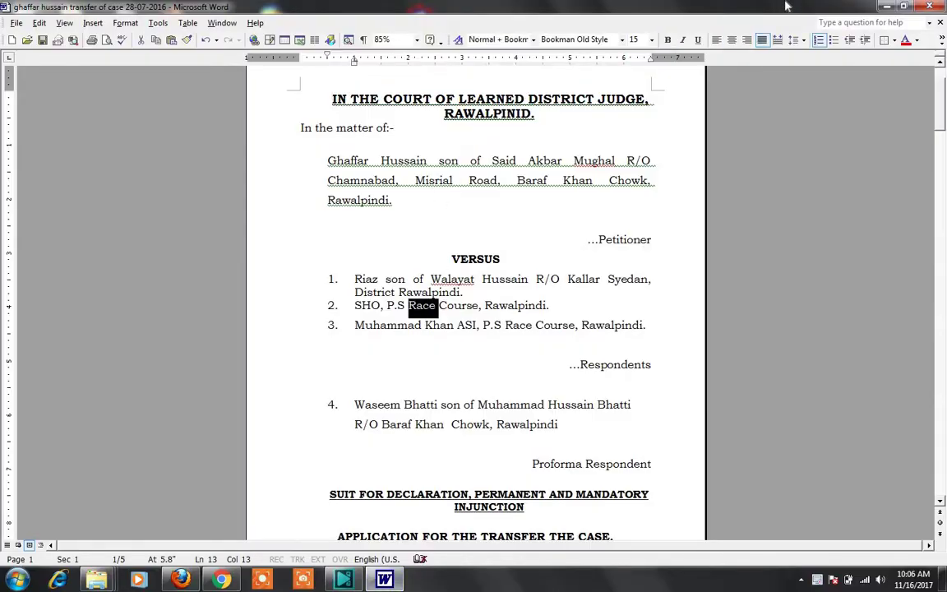
pyautogui.click(65, 23)
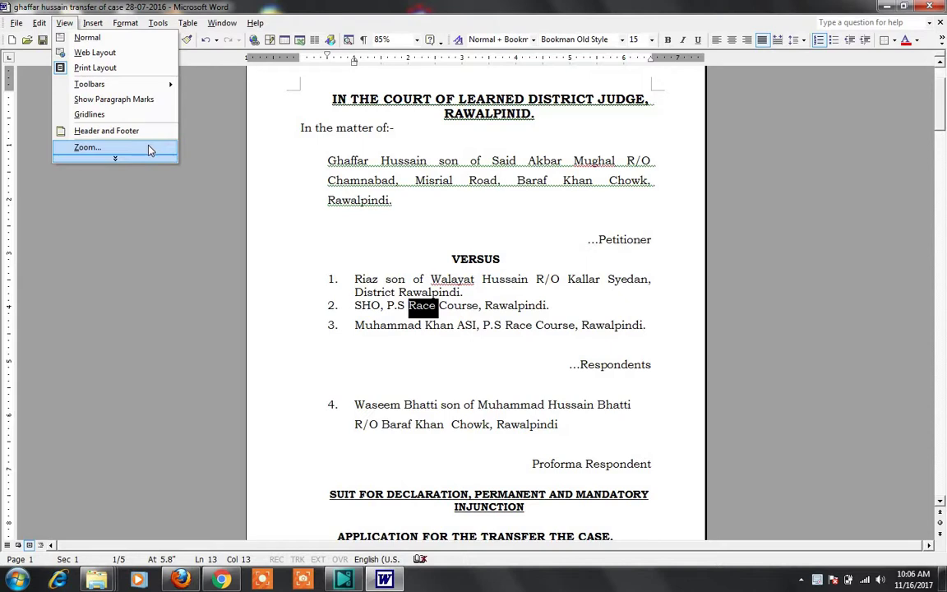
# Step: Zoom the petition out to 45%, then back in to 105%
pyautogui.click(495, 200)
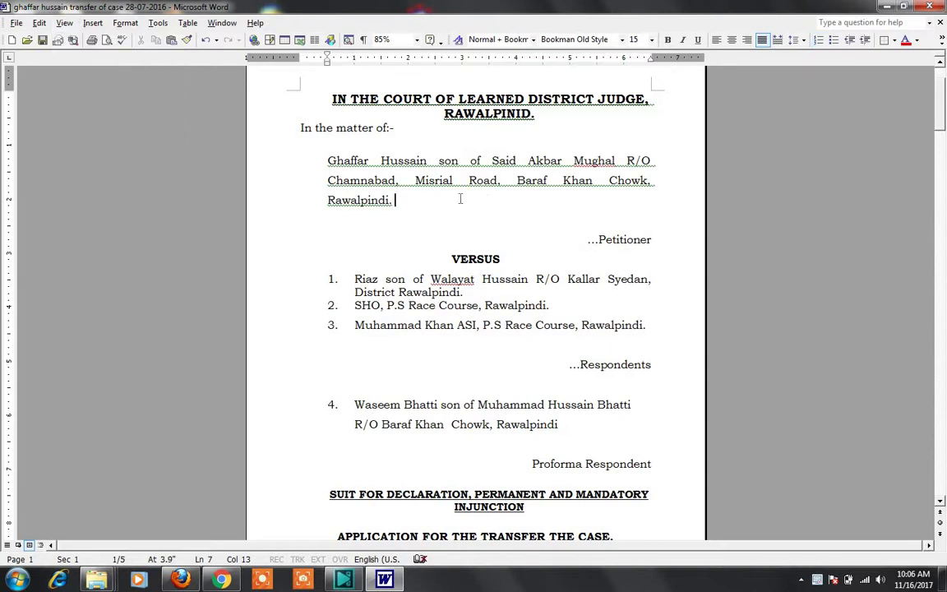
pyautogui.keyDown('ctrl'); pyautogui.scroll(-4, 440, 201); pyautogui.keyUp('ctrl')
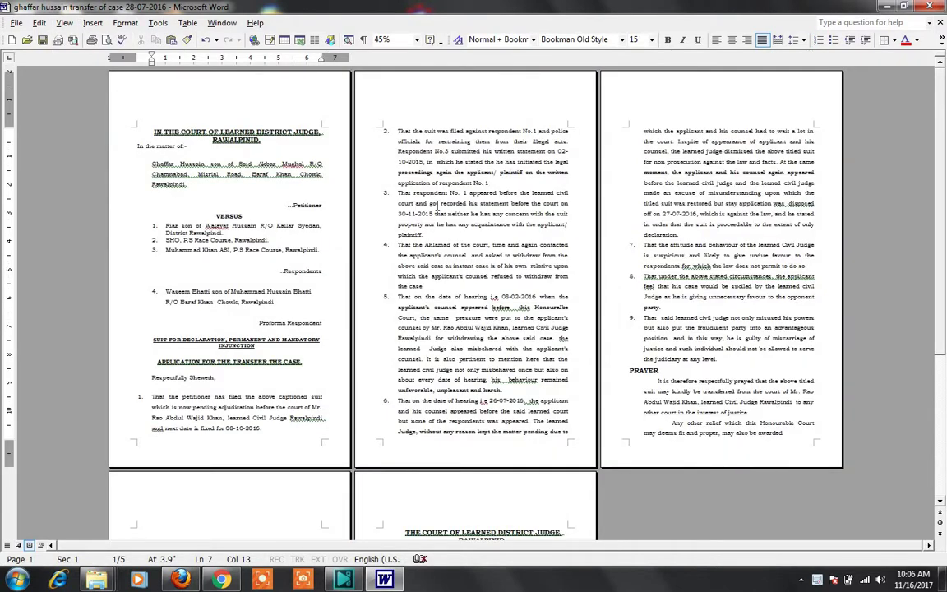
pyautogui.keyDown('ctrl'); pyautogui.scroll(4, 437, 202); pyautogui.keyUp('ctrl')
pyautogui.keyDown('ctrl'); pyautogui.scroll(1, 438, 202); pyautogui.keyUp('ctrl')
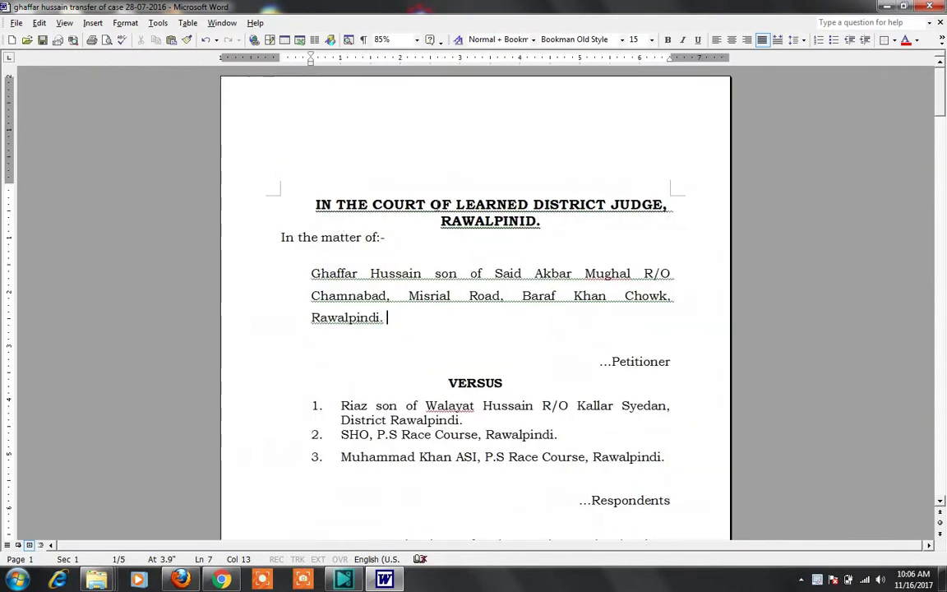
pyautogui.keyDown('ctrl'); pyautogui.scroll(1, 438, 205); pyautogui.keyUp('ctrl')
pyautogui.keyDown('ctrl'); pyautogui.scroll(1, 438, 206); pyautogui.keyUp('ctrl')
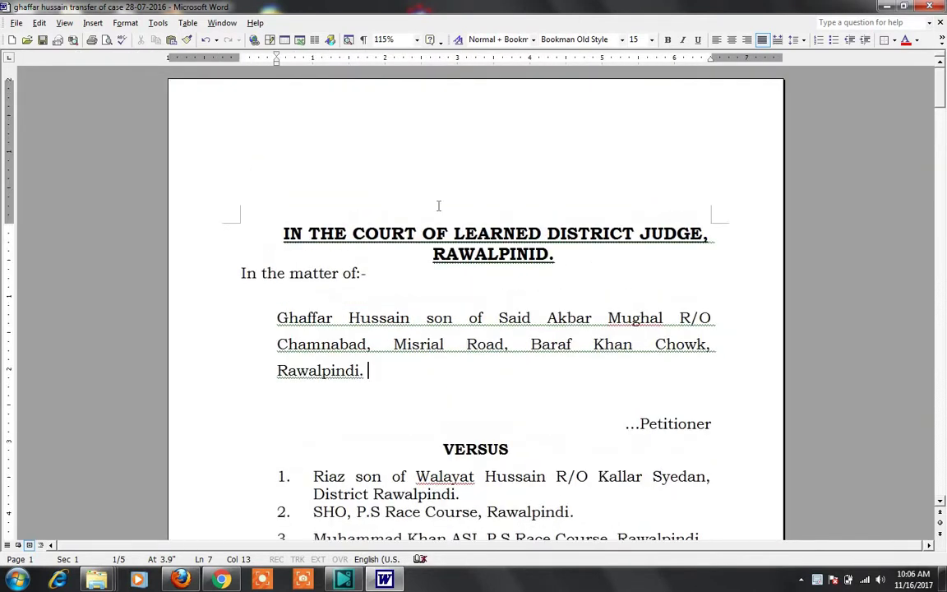
pyautogui.keyDown('ctrl'); pyautogui.scroll(-1, 438, 206); pyautogui.keyUp('ctrl')
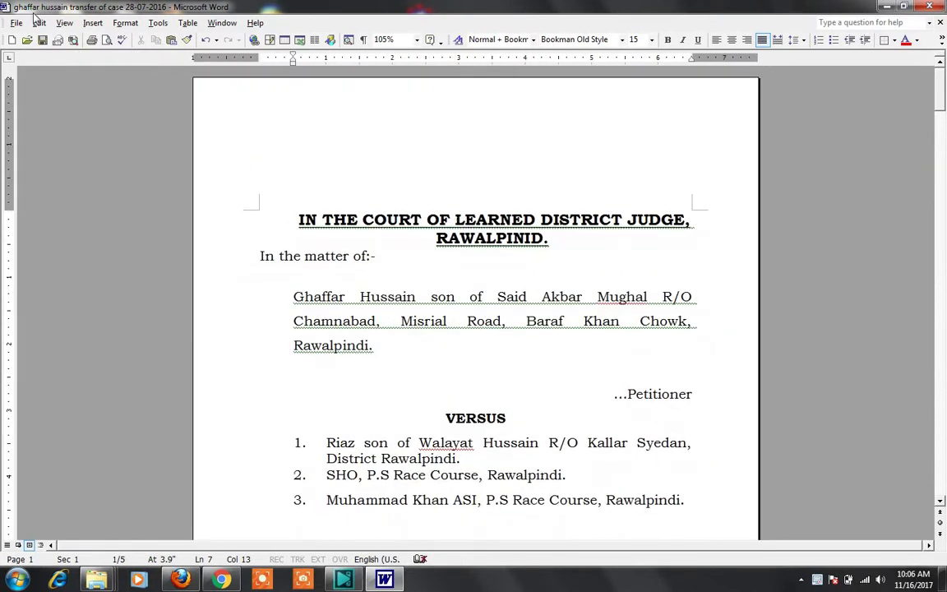
# Step: Preview 75%, 100% and 200% zoom, then settle on Whole page at 52%
pyautogui.click(62, 25)
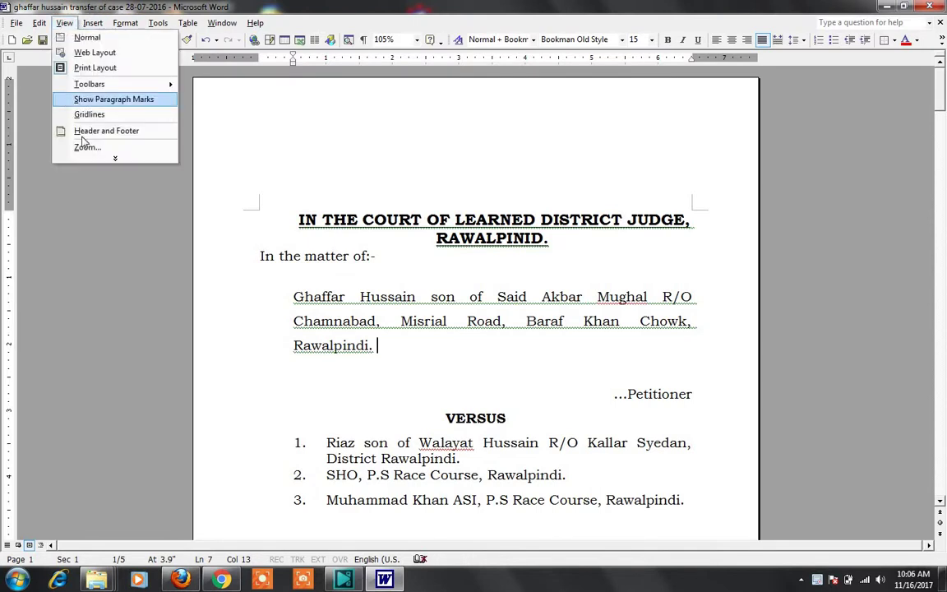
pyautogui.click(108, 143)
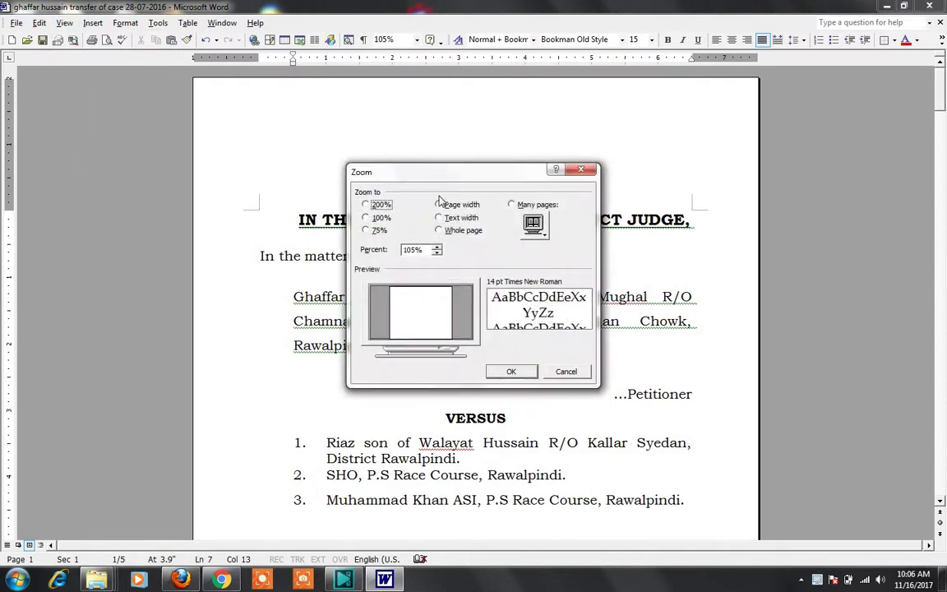
pyautogui.click(370, 229)
pyautogui.click(367, 217)
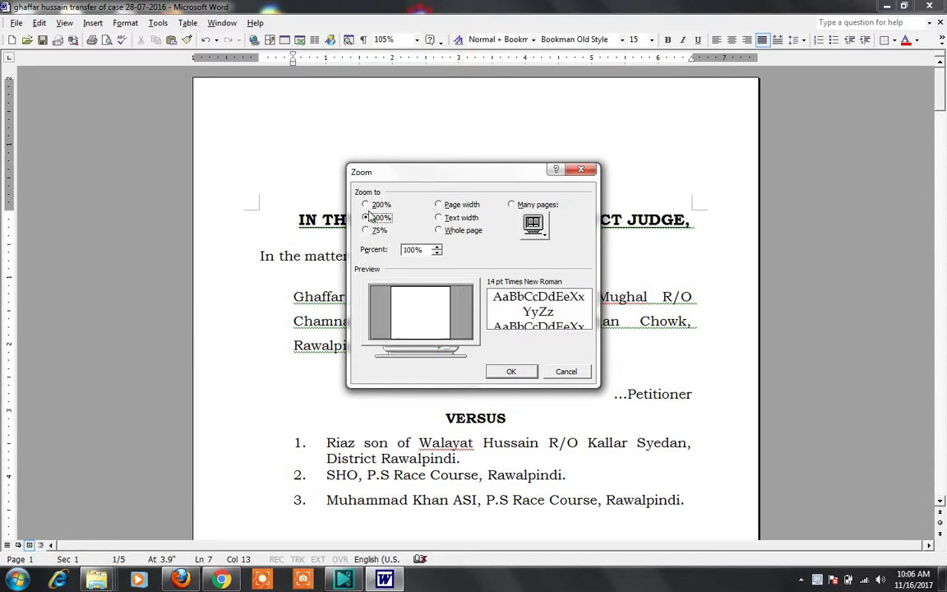
pyautogui.click(367, 203)
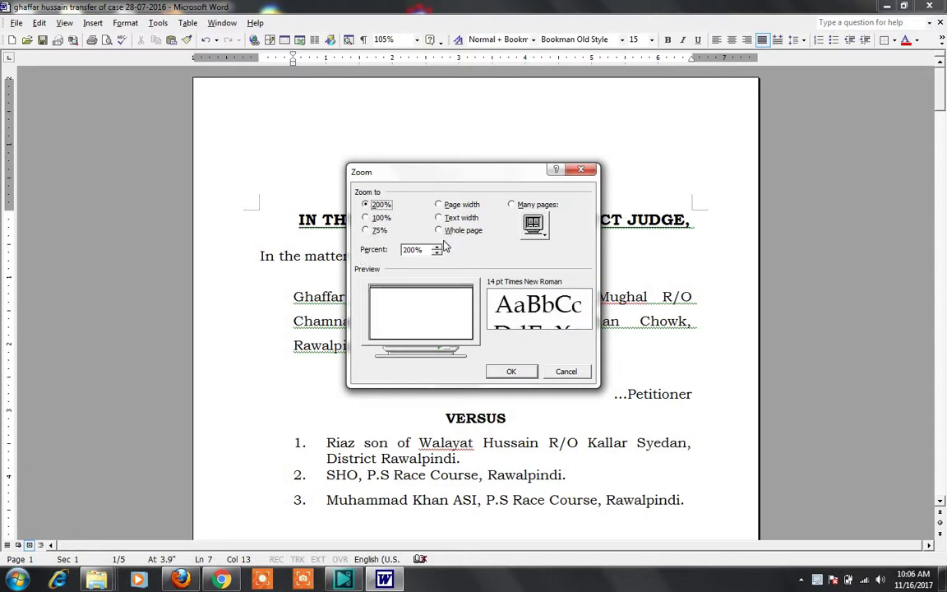
pyautogui.click(447, 231)
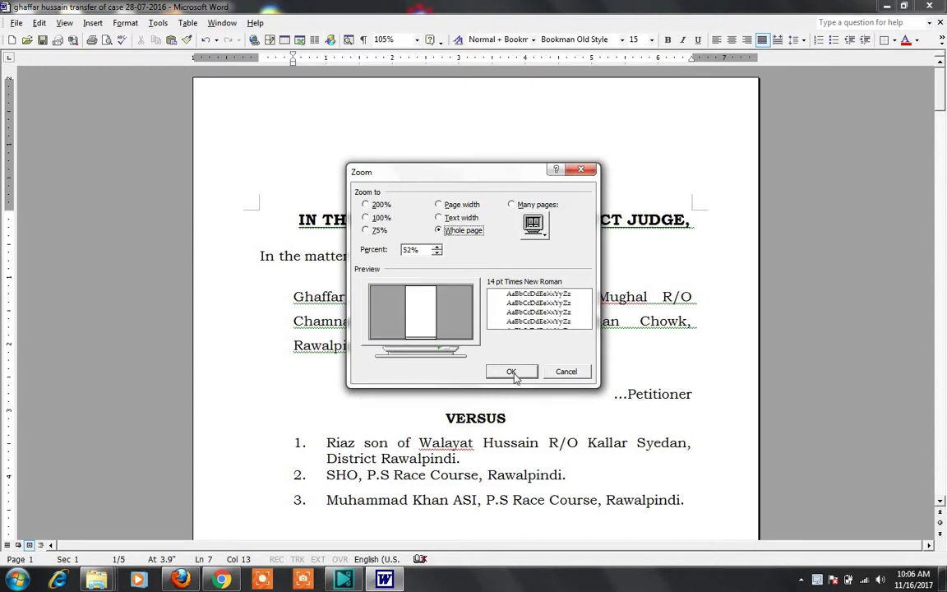
pyautogui.click(510, 371)
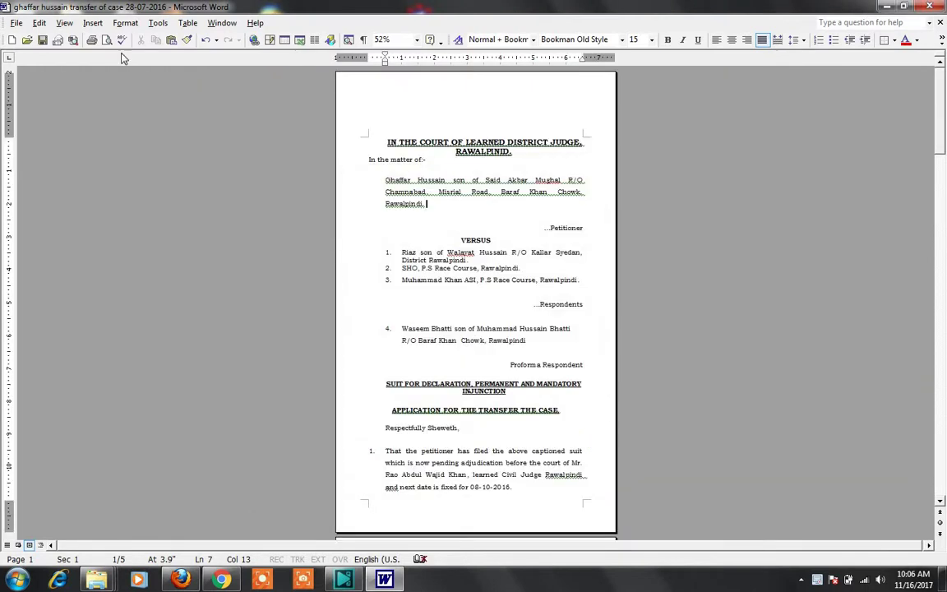
# Step: Zoom to 200% and scroll down to 'Respectfully Sheweth' and paragraph 1
pyautogui.click(63, 23)
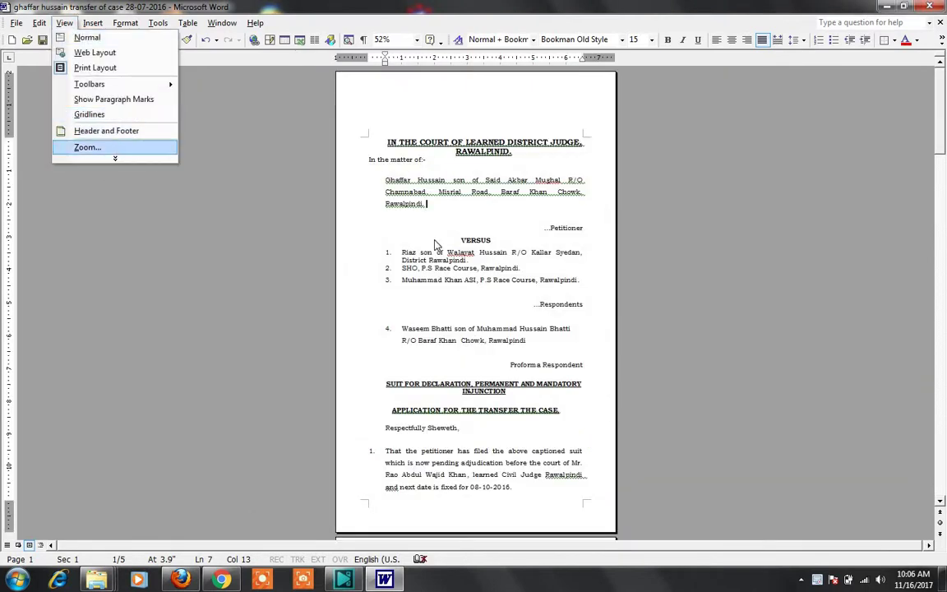
pyautogui.click(87, 147)
pyautogui.click(367, 205)
pyautogui.press('Return')
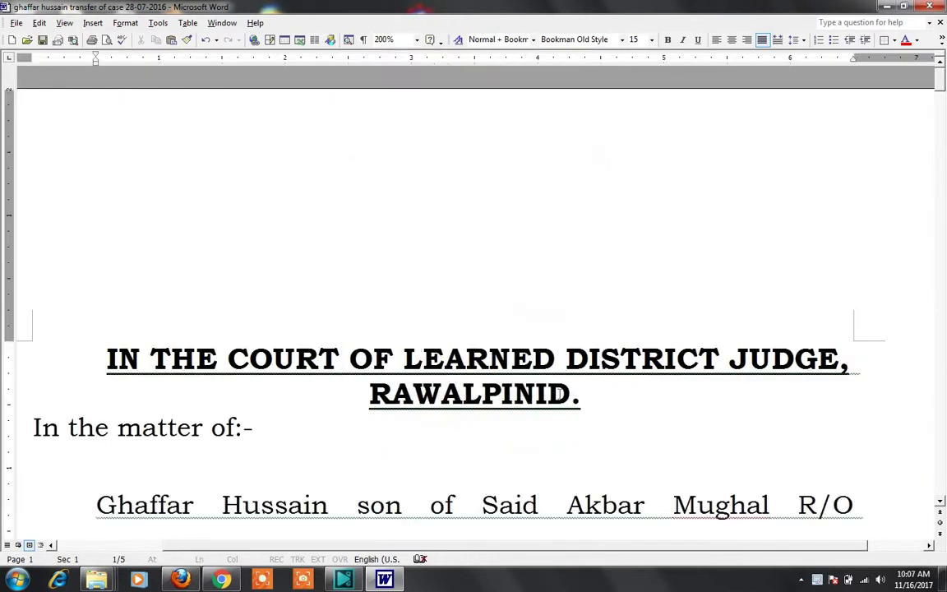
pyautogui.scroll(-3, 560, 393)
pyautogui.scroll(-2, 560, 392)
pyautogui.scroll(-3, 558, 396)
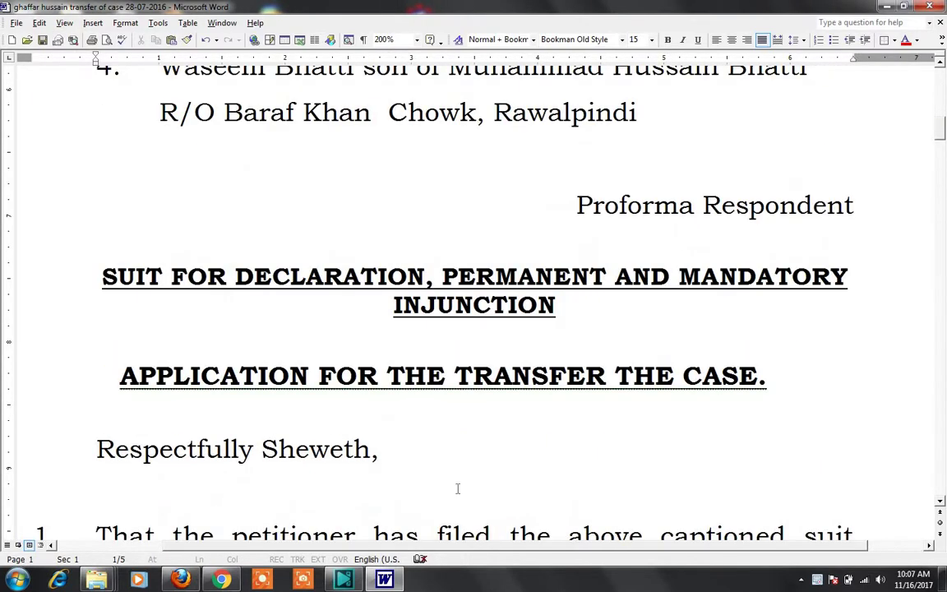
pyautogui.scroll(-3, 457, 488)
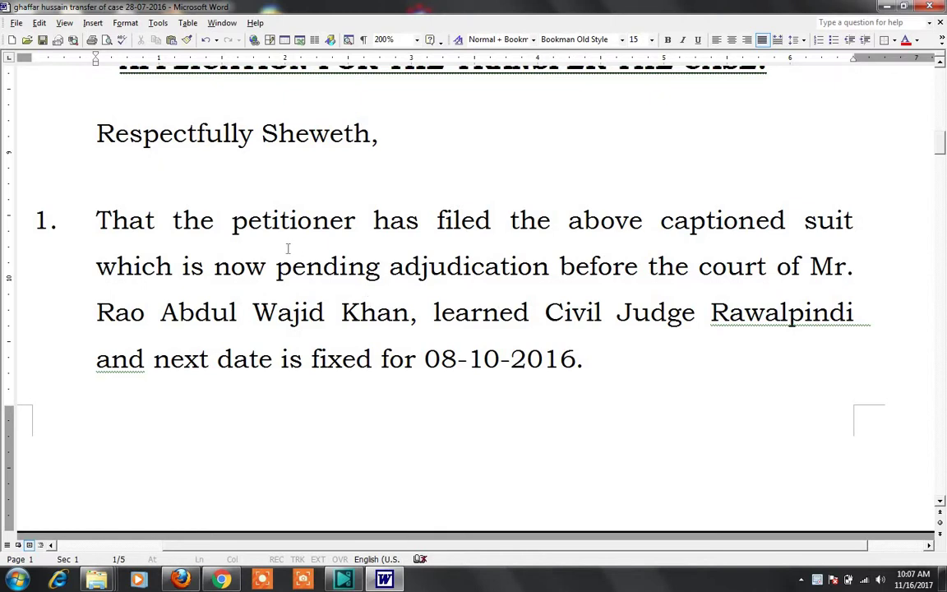
# Step: Adjust the zoom back and forth until pages 1 and 2 show side by side at 80%
pyautogui.scroll(10, 284, 257)
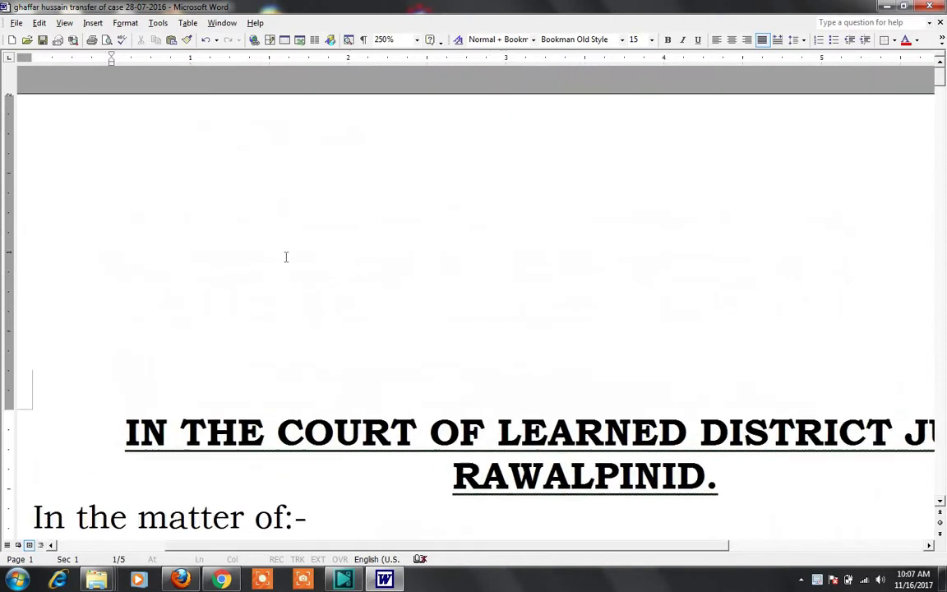
pyautogui.keyDown('ctrl'); pyautogui.scroll(-4, 292, 269); pyautogui.keyUp('ctrl')
pyautogui.keyDown('ctrl'); pyautogui.scroll(-5, 292, 277); pyautogui.keyUp('ctrl')
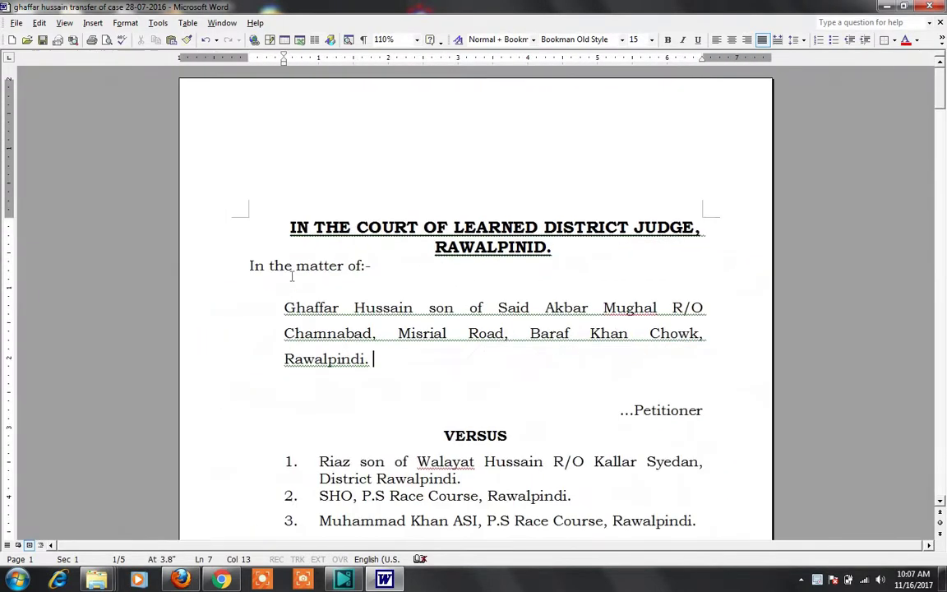
pyautogui.keyDown('ctrl'); pyautogui.scroll(1, 291, 277); pyautogui.keyUp('ctrl')
pyautogui.keyDown('ctrl'); pyautogui.scroll(8, 292, 277); pyautogui.keyUp('ctrl')
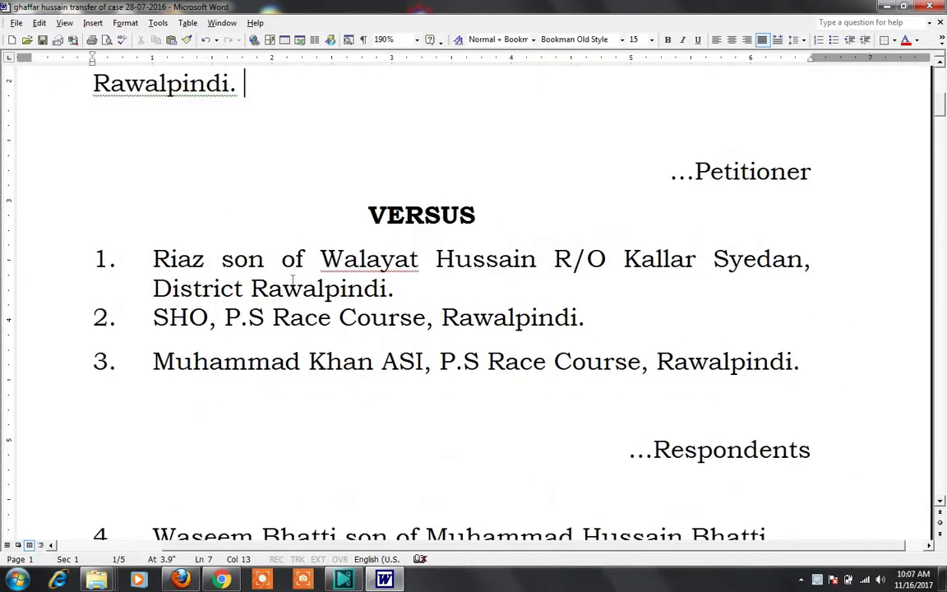
pyautogui.keyDown('ctrl'); pyautogui.scroll(-10, 292, 281); pyautogui.keyUp('ctrl')
pyautogui.keyDown('ctrl'); pyautogui.scroll(-3, 292, 281); pyautogui.keyUp('ctrl')
pyautogui.keyDown('ctrl'); pyautogui.scroll(-3, 292, 281); pyautogui.keyUp('ctrl')
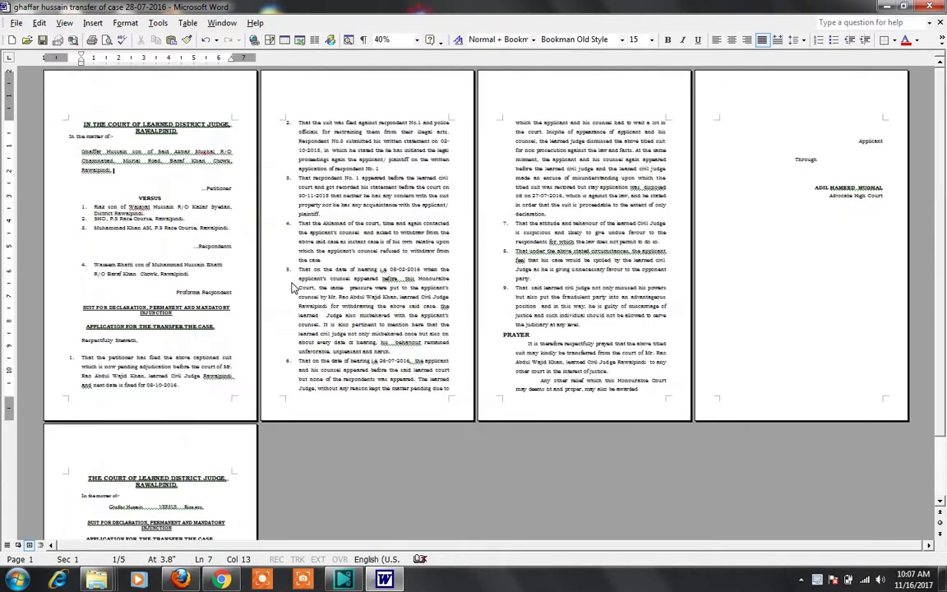
pyautogui.keyDown('ctrl'); pyautogui.scroll(8, 292, 281); pyautogui.keyUp('ctrl')
pyautogui.keyDown('ctrl'); pyautogui.scroll(1, 291, 281); pyautogui.keyUp('ctrl')
pyautogui.keyDown('ctrl'); pyautogui.scroll(-1, 292, 282); pyautogui.keyUp('ctrl')
pyautogui.keyDown('ctrl'); pyautogui.scroll(-3, 292, 280); pyautogui.keyUp('ctrl')
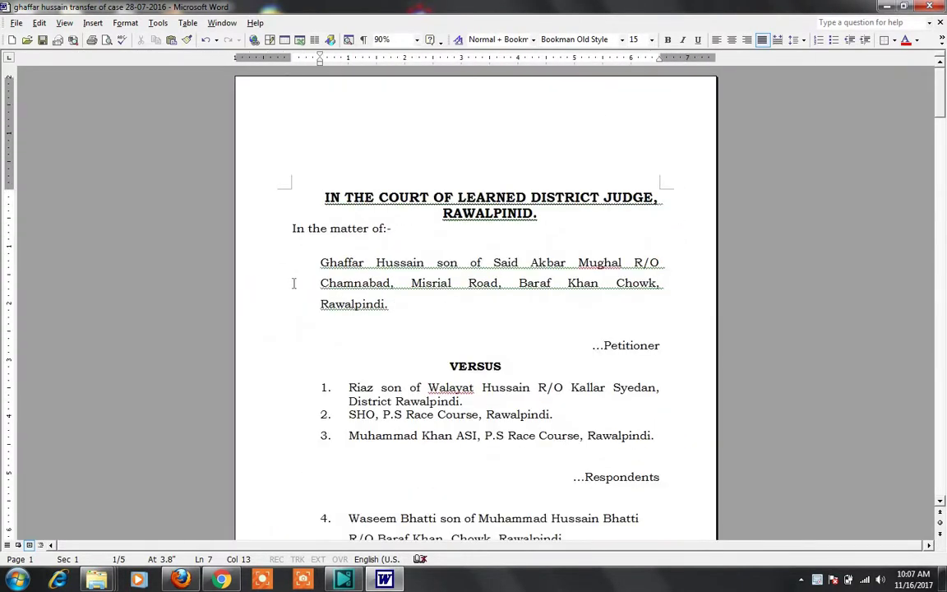
pyautogui.keyDown('ctrl'); pyautogui.scroll(4, 497, 283); pyautogui.keyUp('ctrl')
pyautogui.keyDown('ctrl'); pyautogui.scroll(1, 448, 386); pyautogui.keyUp('ctrl')
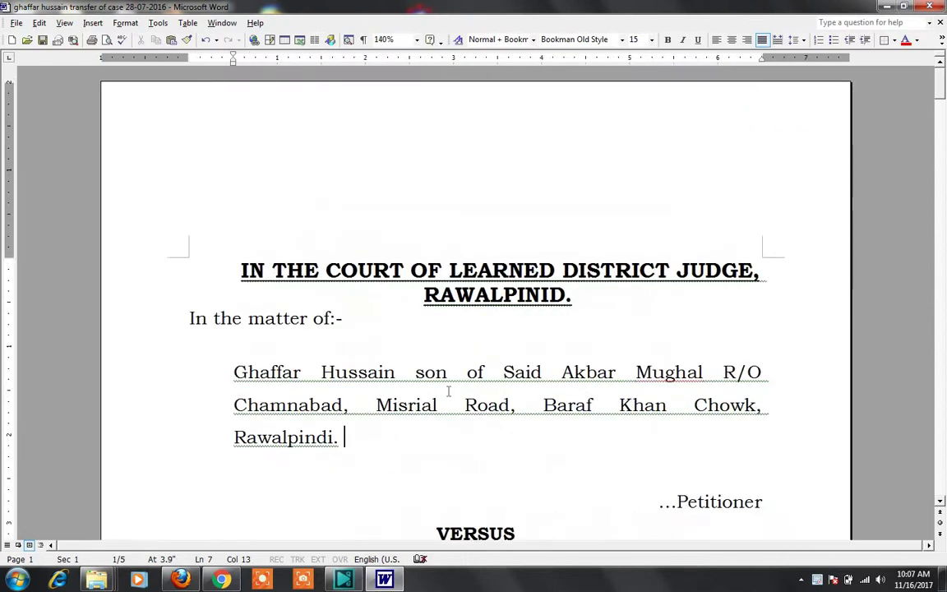
pyautogui.keyDown('ctrl'); pyautogui.scroll(-2, 469, 306); pyautogui.keyUp('ctrl')
pyautogui.keyDown('ctrl'); pyautogui.scroll(-1, 469, 307); pyautogui.keyUp('ctrl')
pyautogui.scroll(-2, 515, 471)
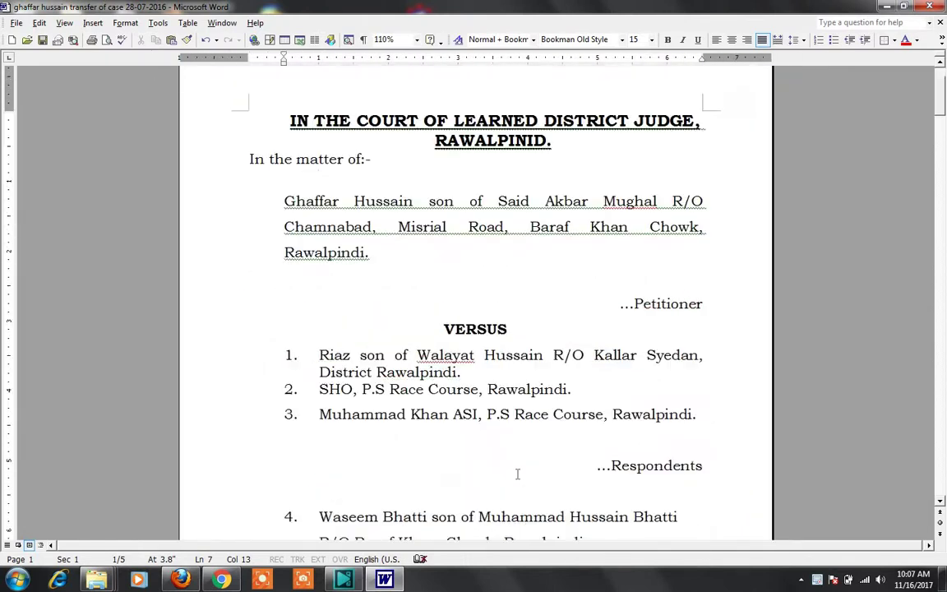
pyautogui.scroll(-2, 431, 315)
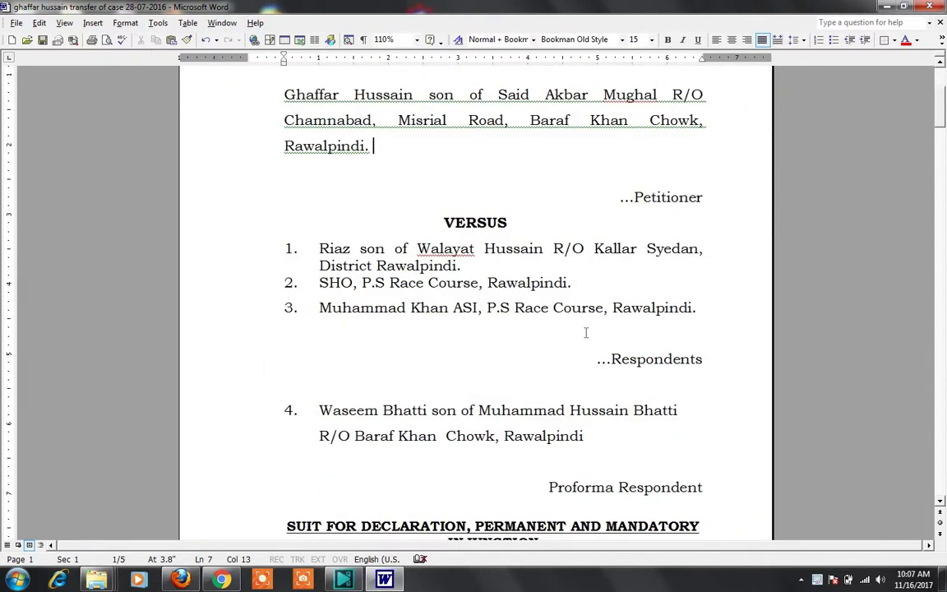
pyautogui.keyDown('ctrl'); pyautogui.scroll(-2, 479, 325); pyautogui.keyUp('ctrl')
pyautogui.keyDown('ctrl'); pyautogui.scroll(-1, 482, 332); pyautogui.keyUp('ctrl')
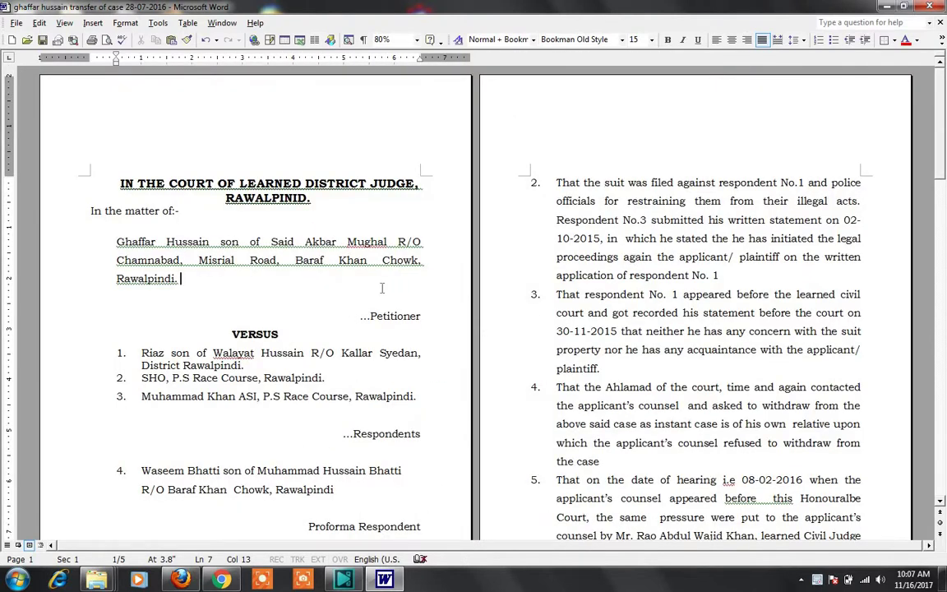
pyautogui.scroll(-2, 382, 287)
pyautogui.scroll(-1, 383, 288)
pyautogui.scroll(-2, 387, 287)
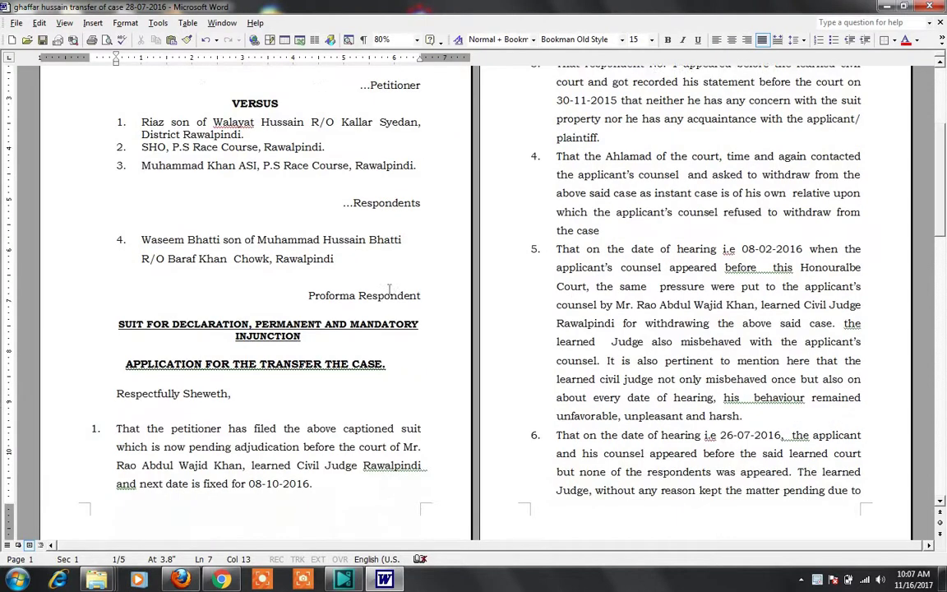
pyautogui.scroll(-2, 389, 287)
pyautogui.scroll(3, 391, 288)
pyautogui.scroll(3, 387, 320)
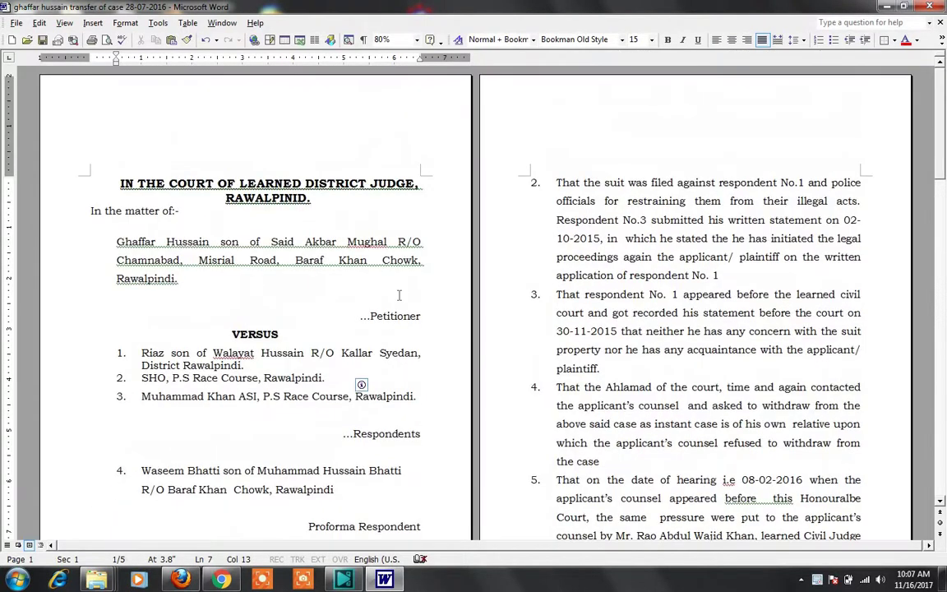
# Step: Centre the '...Respondents' line, then right-align it again
pyautogui.click(395, 416)
pyautogui.click(396, 438)
pyautogui.hotkey('ctrl', 'e')
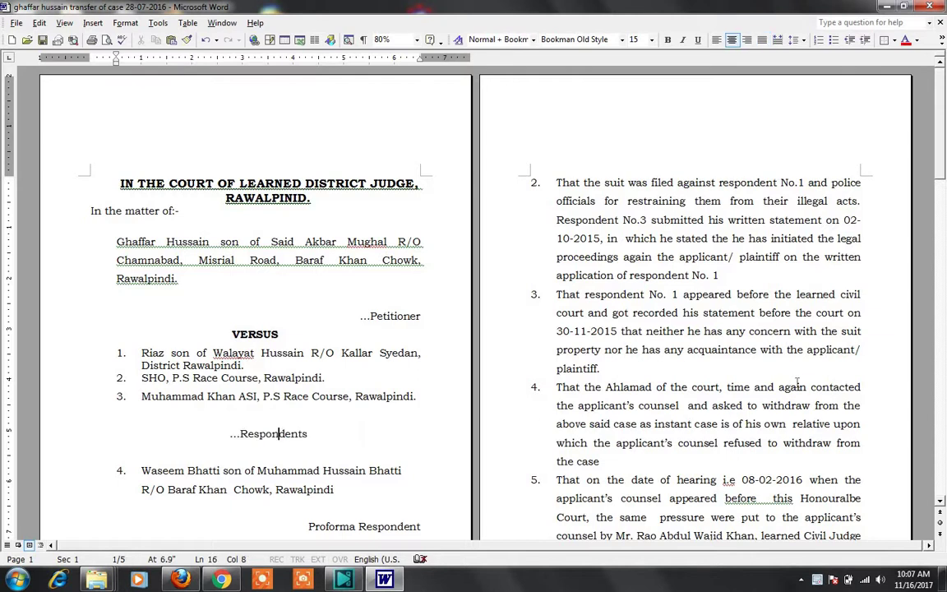
pyautogui.scroll(-3, 796, 383)
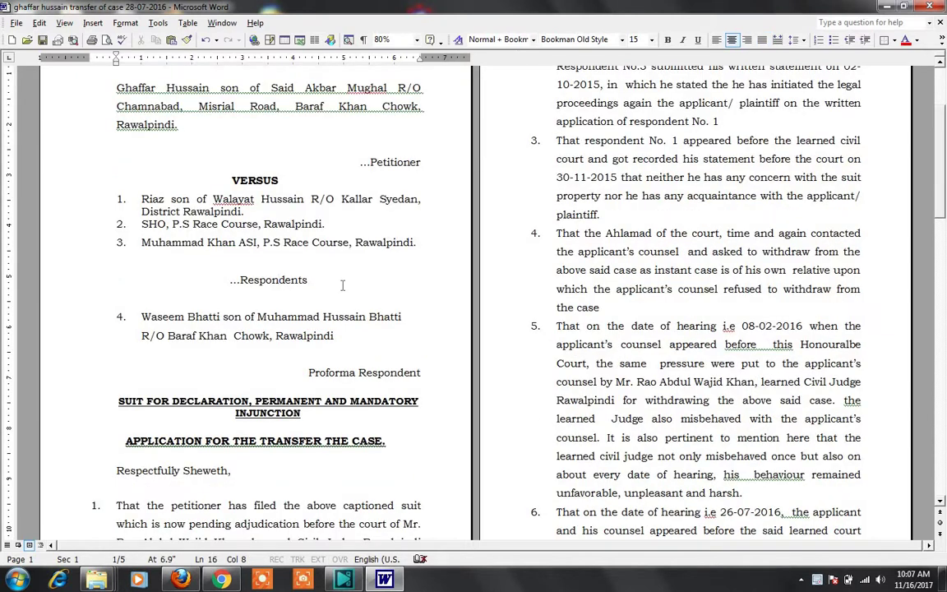
pyautogui.hotkey('ctrl', 'r')
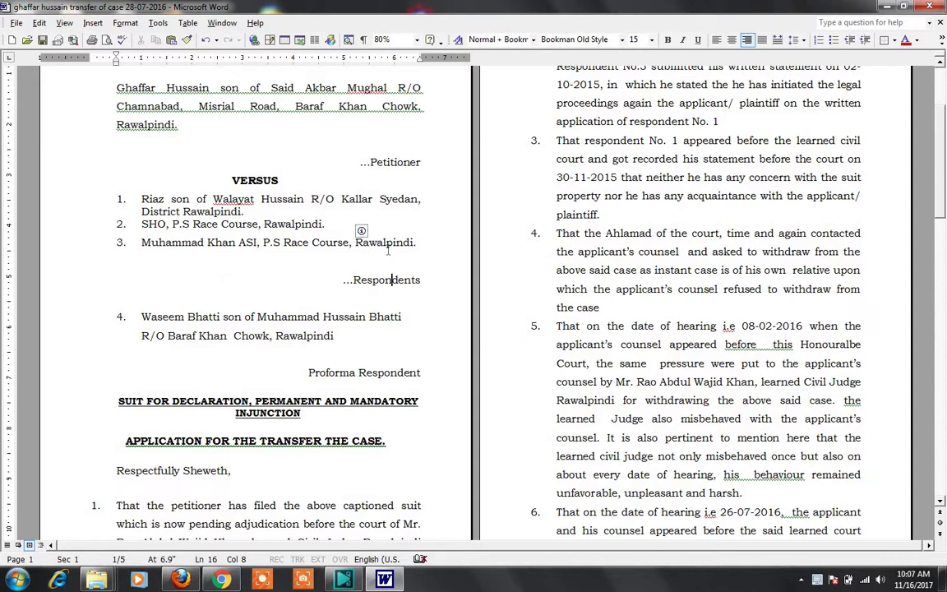
# Step: Left-align paragraph 1 of the petition
pyautogui.scroll(-2, 381, 253)
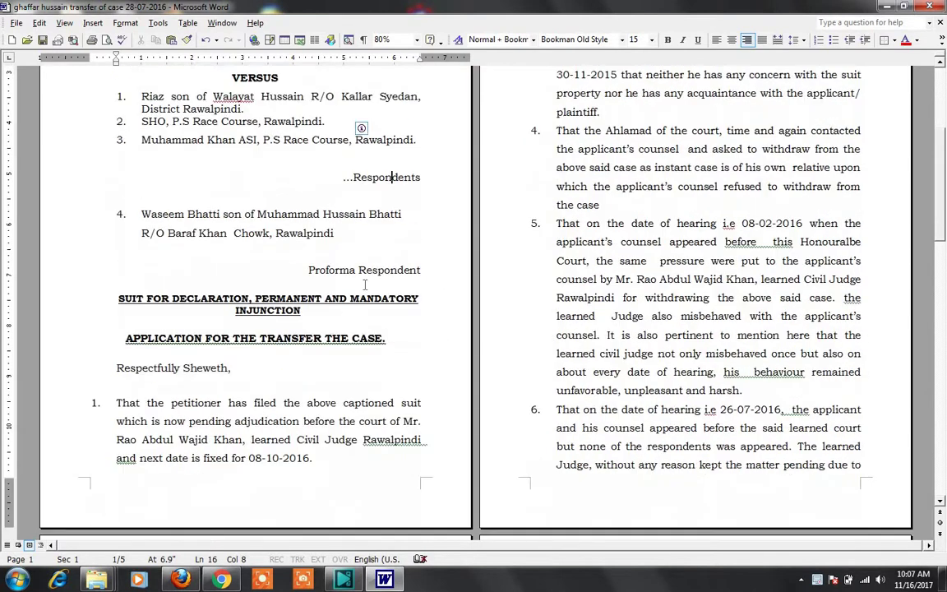
pyautogui.click(415, 420)
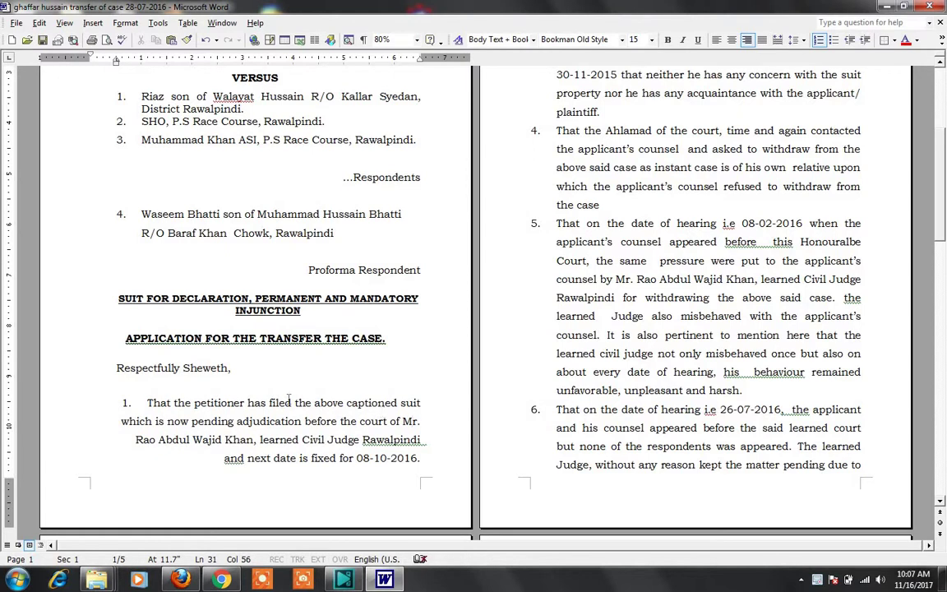
pyautogui.hotkey('ctrl', 'l')
pyautogui.scroll(3, 287, 400)
# Step: Left-align paragraph 3 on page 2, then scroll through the pages to review it
pyautogui.scroll(1, 753, 182)
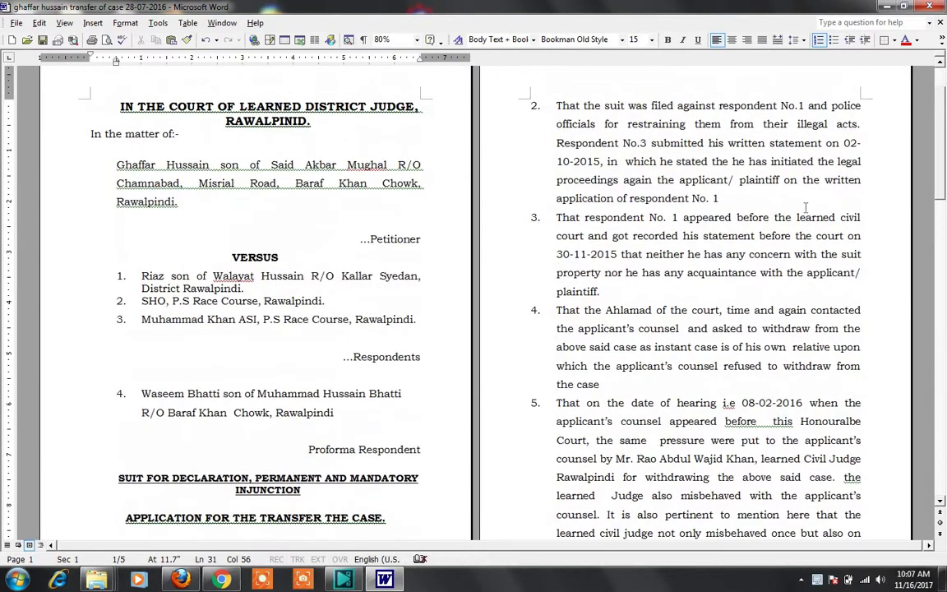
pyautogui.scroll(1, 753, 182)
pyautogui.scroll(-1, 764, 321)
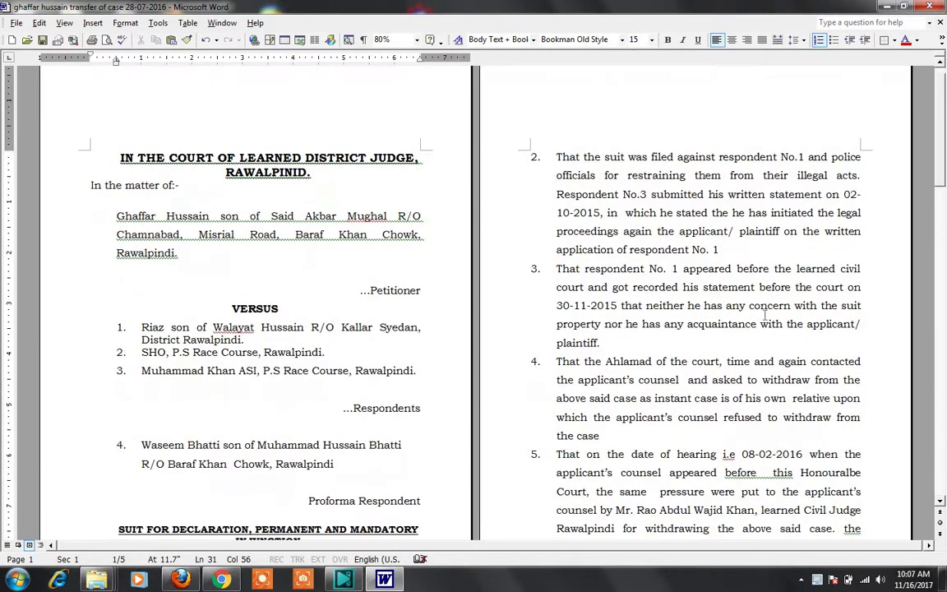
pyautogui.click(758, 305)
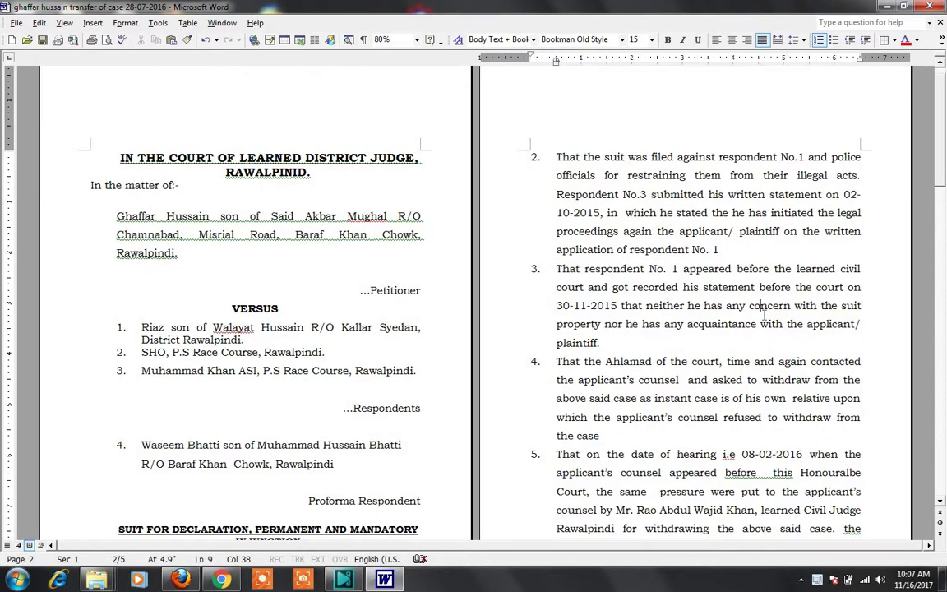
pyautogui.hotkey('ctrl', 'l')
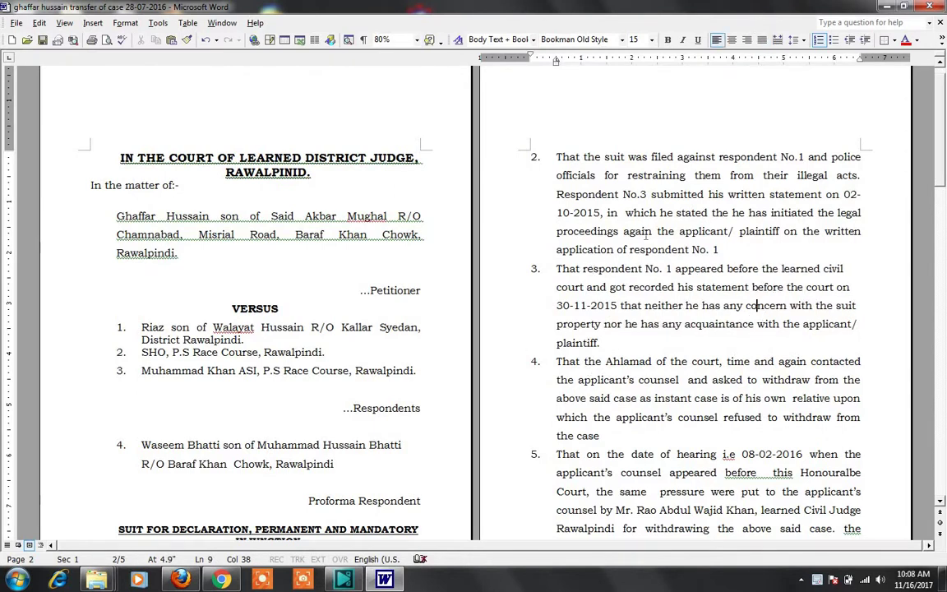
pyautogui.scroll(-5, 606, 336)
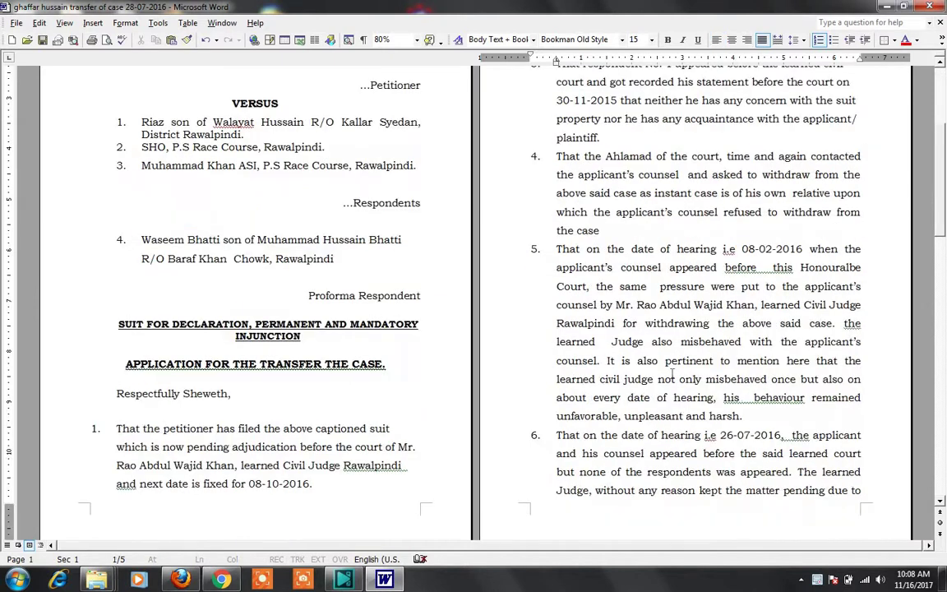
pyautogui.scroll(-2, 670, 374)
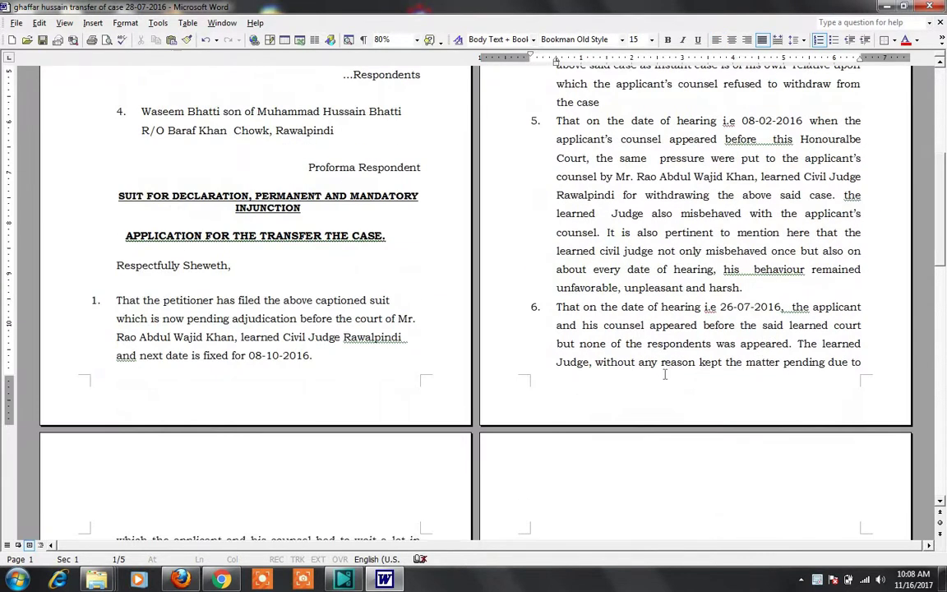
pyautogui.scroll(3, 665, 374)
pyautogui.scroll(2, 493, 370)
pyautogui.scroll(2, 293, 368)
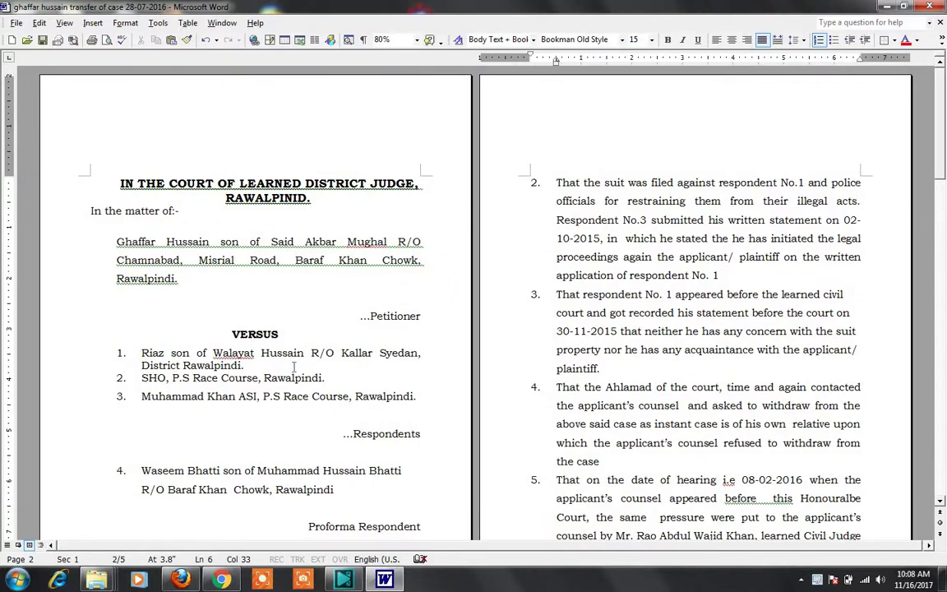
pyautogui.scroll(-7, 294, 362)
pyautogui.scroll(7, 293, 359)
pyautogui.scroll(-3, 390, 315)
pyautogui.scroll(-3, 362, 378)
pyautogui.scroll(-2, 330, 443)
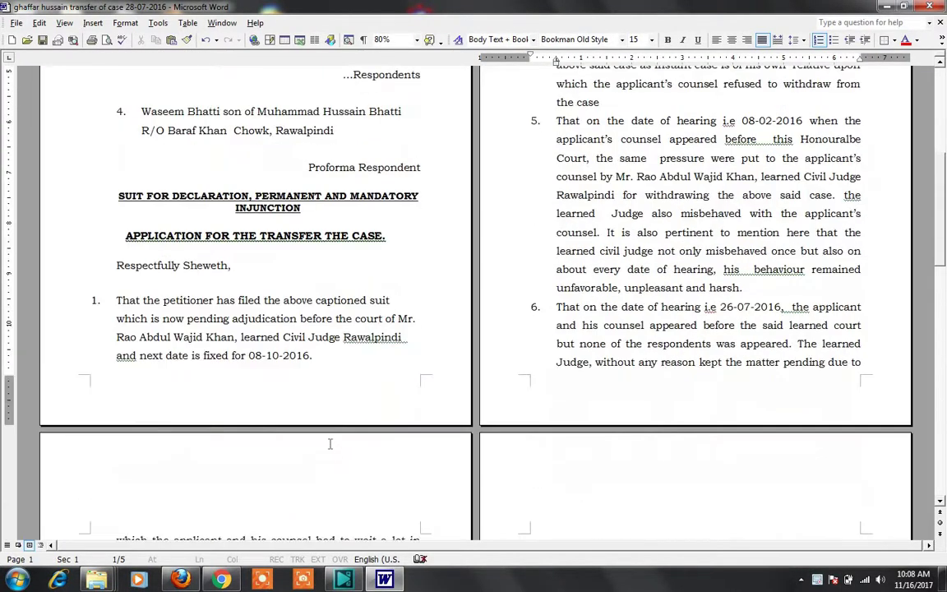
pyautogui.scroll(-6, 330, 444)
pyautogui.scroll(-3, 350, 371)
pyautogui.scroll(3, 218, 343)
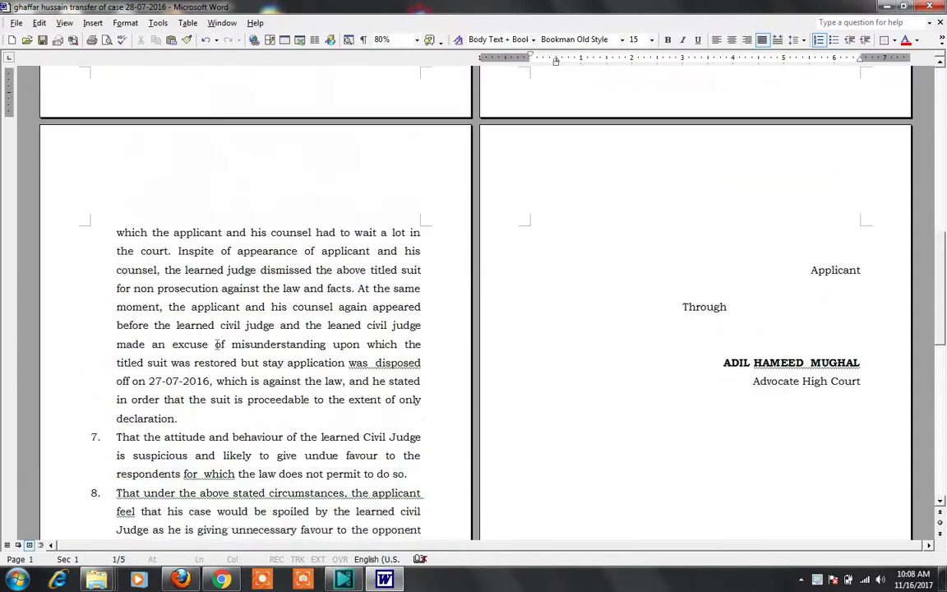
pyautogui.scroll(7, 218, 344)
pyautogui.scroll(5, 218, 344)
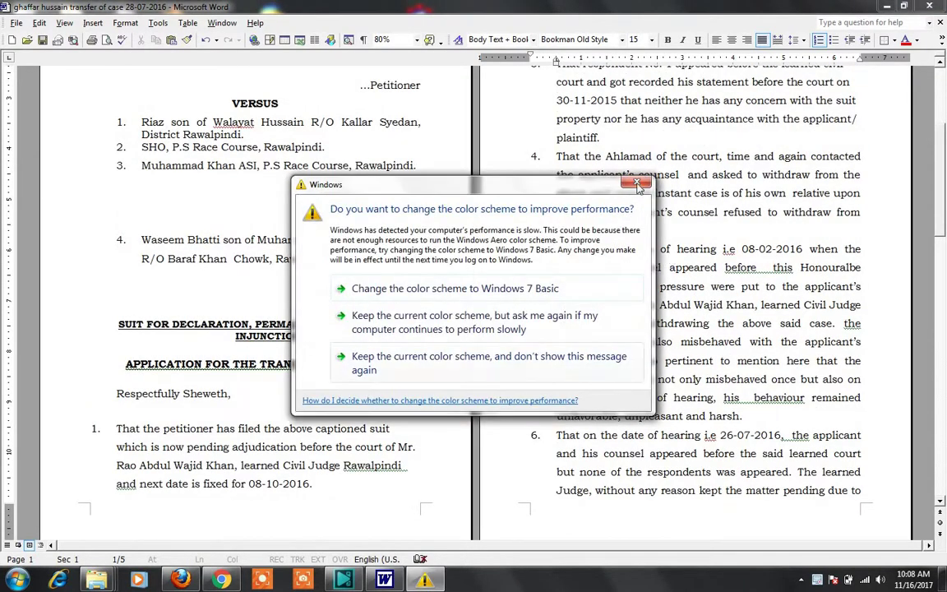
# Step: Dismiss the Windows colour-scheme prompt and justify paragraph 3 again
pyautogui.click(639, 188)
pyautogui.scroll(5, 576, 246)
pyautogui.moveTo(608, 183); pyautogui.dragTo(763, 423)
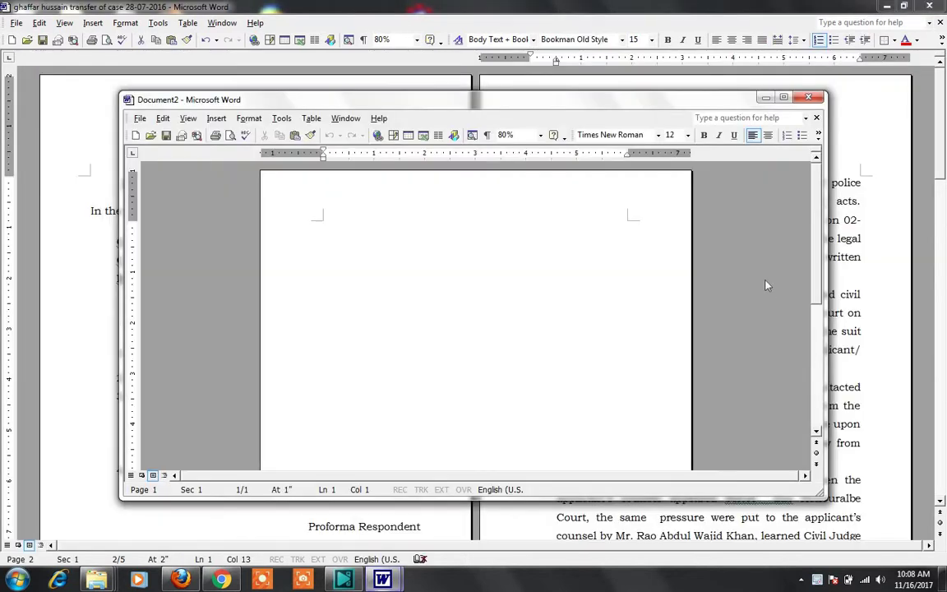
pyautogui.hotkey('ctrl', 'j')
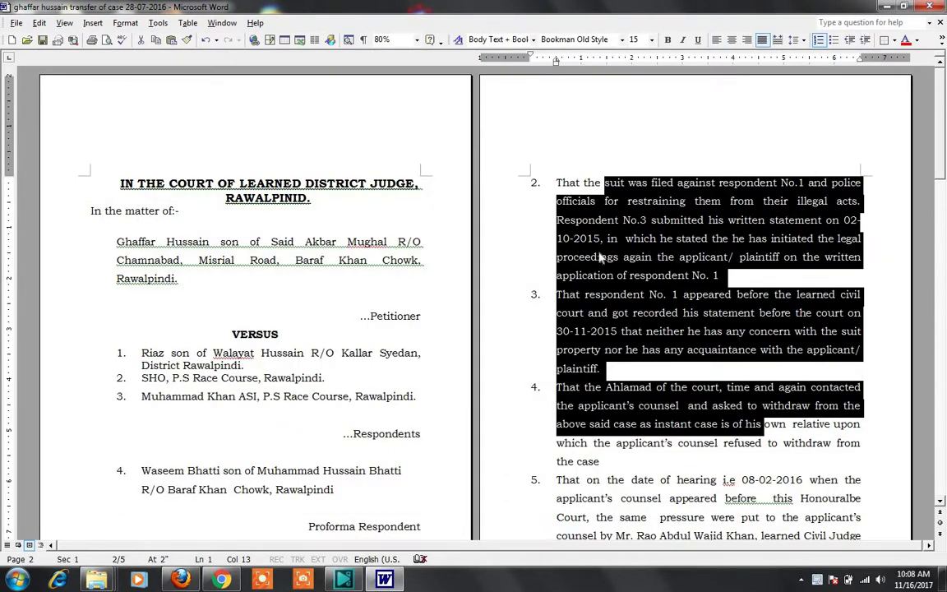
# Step: Select paragraph 1 and justify it again
pyautogui.scroll(-3, 542, 232)
pyautogui.scroll(-2, 238, 403)
pyautogui.moveTo(117, 403); pyautogui.dragTo(282, 402)
pyautogui.moveTo(308, 454); pyautogui.dragTo(310, 460)
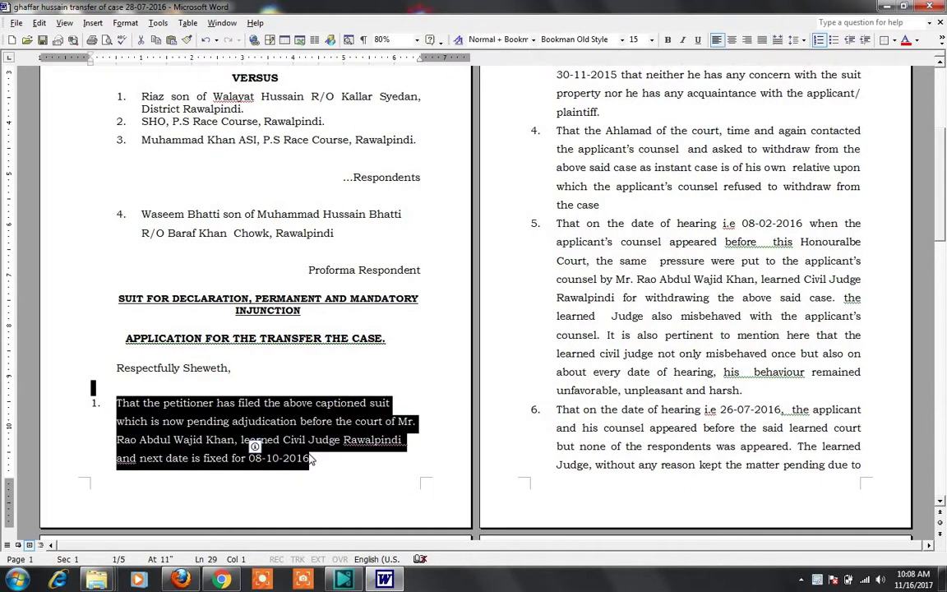
pyautogui.hotkey('ctrl', 'j')
pyautogui.scroll(5, 342, 476)
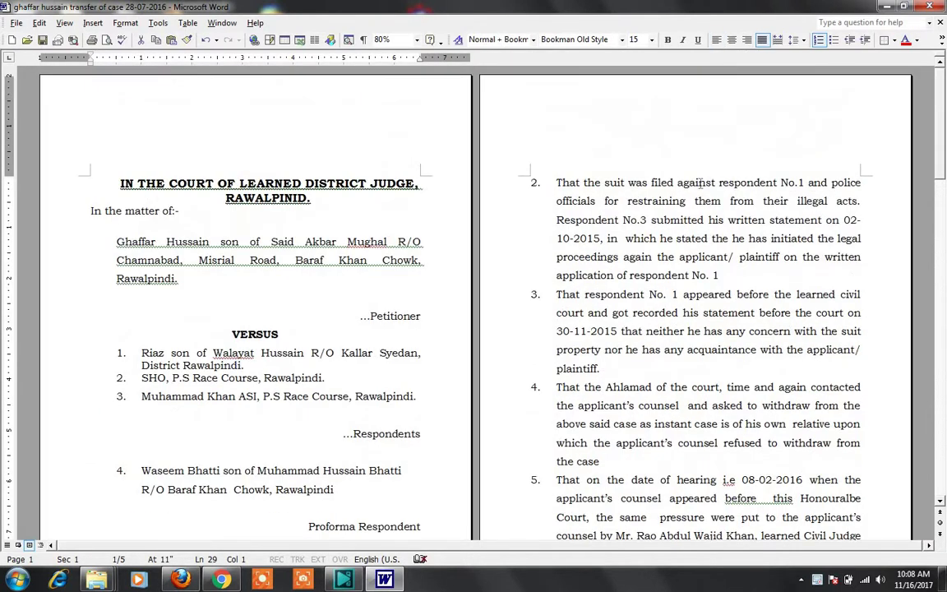
pyautogui.click(718, 419)
# Step: Zoom to 30% to show all five pages and place the cursor below Advocate High Court
pyautogui.scroll(-7, 718, 419)
pyautogui.scroll(-7, 718, 421)
pyautogui.scroll(-2, 718, 415)
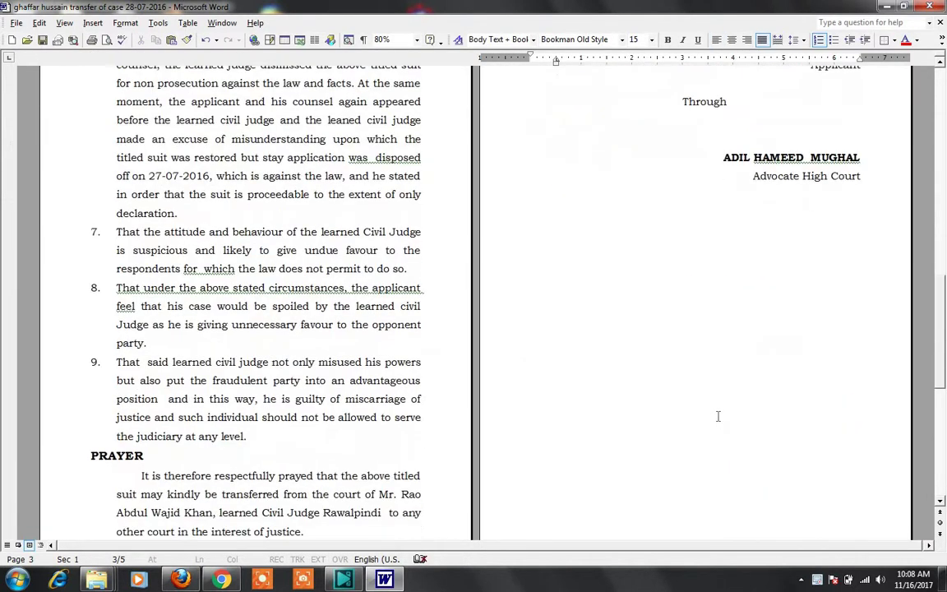
pyautogui.scroll(4, 726, 413)
pyautogui.scroll(1, 714, 292)
pyautogui.keyDown('ctrl'); pyautogui.scroll(-3, 714, 292); pyautogui.keyUp('ctrl')
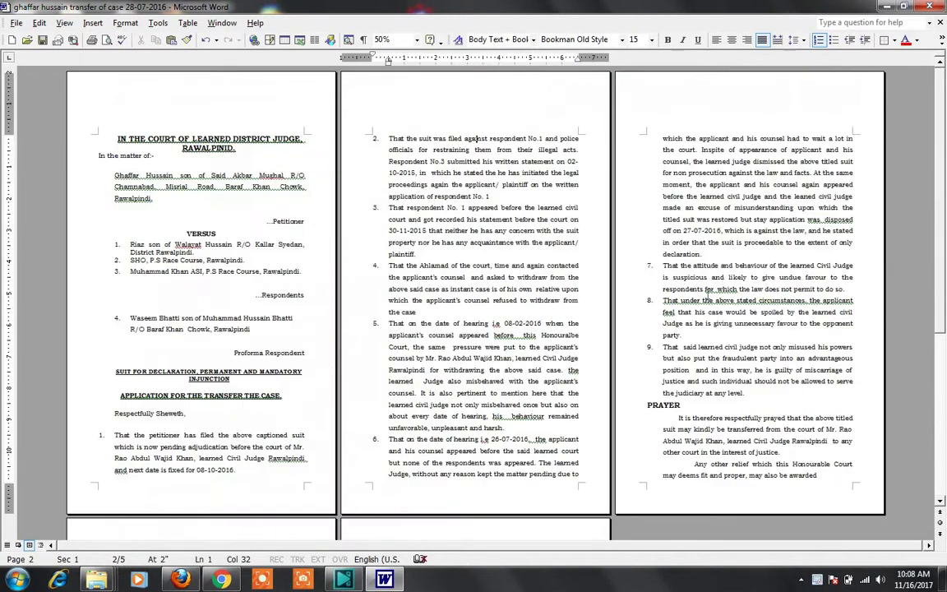
pyautogui.keyDown('ctrl'); pyautogui.scroll(-2, 698, 294); pyautogui.keyUp('ctrl')
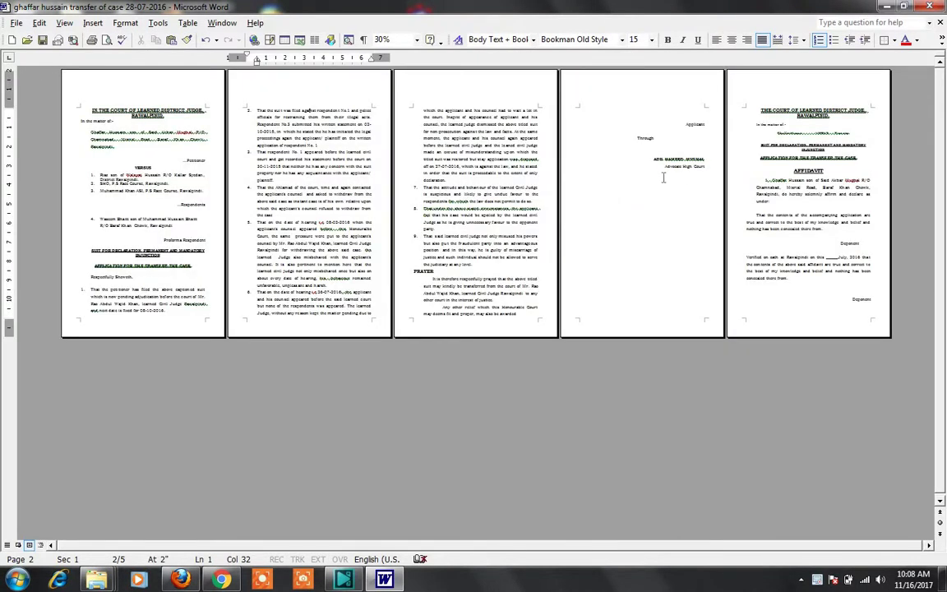
pyautogui.click(666, 186)
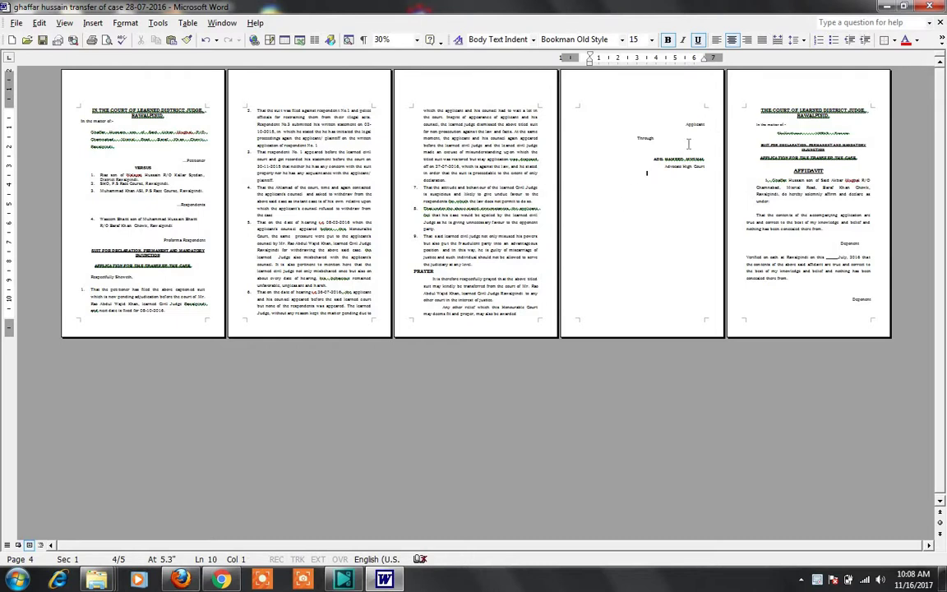
pyautogui.click(478, 244)
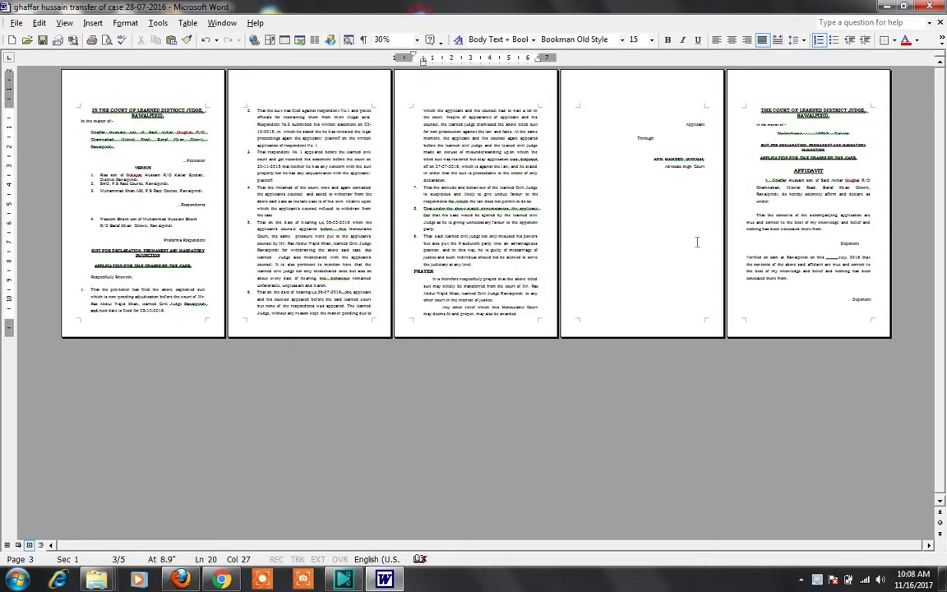
pyautogui.click(697, 173)
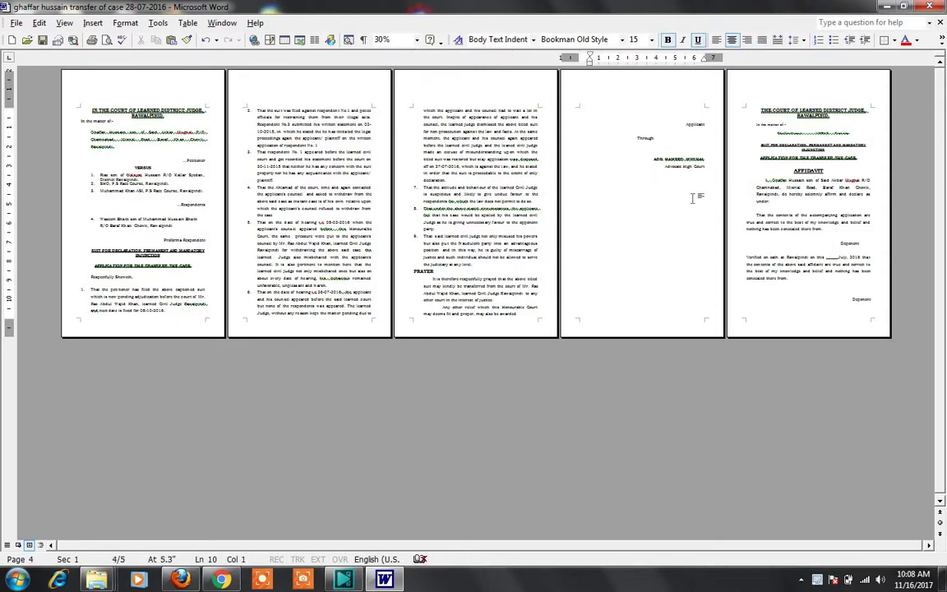
# Step: Select the petition text from page 4 back to the start and enlarge it to size 16
pyautogui.hotkey('ctrl', 'shift', 'Home')
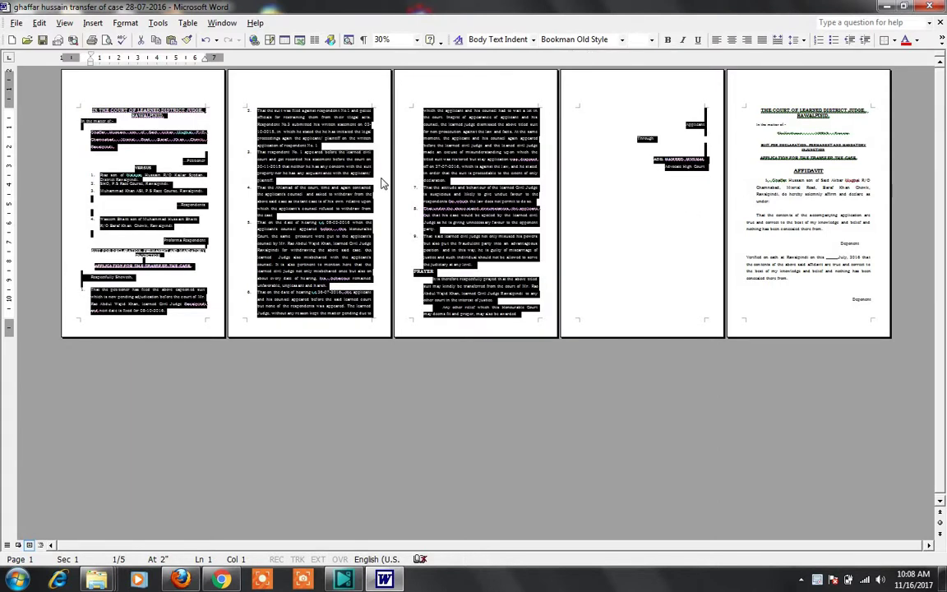
pyautogui.hotkey('ctrl', '1')
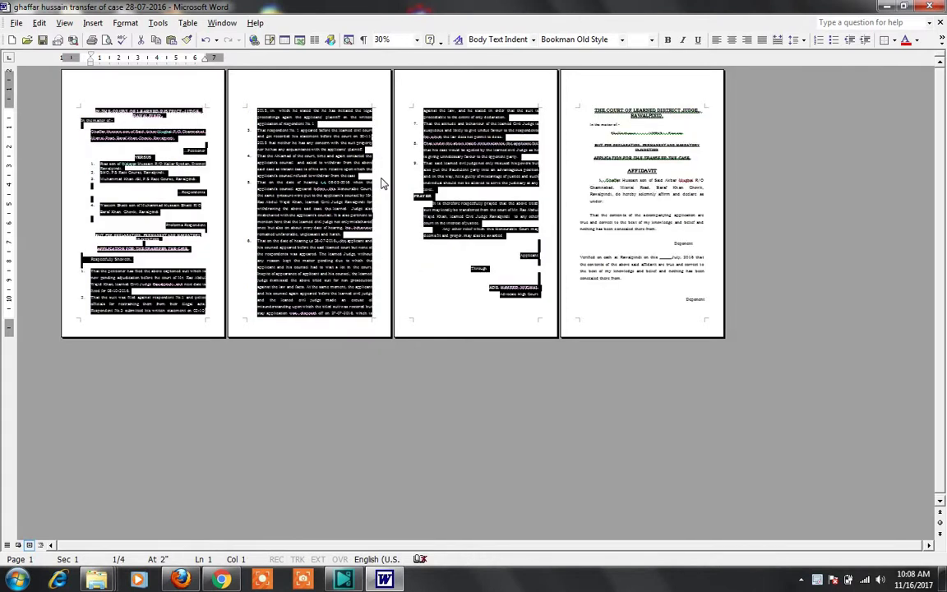
pyautogui.hotkey('ctrl', '5')
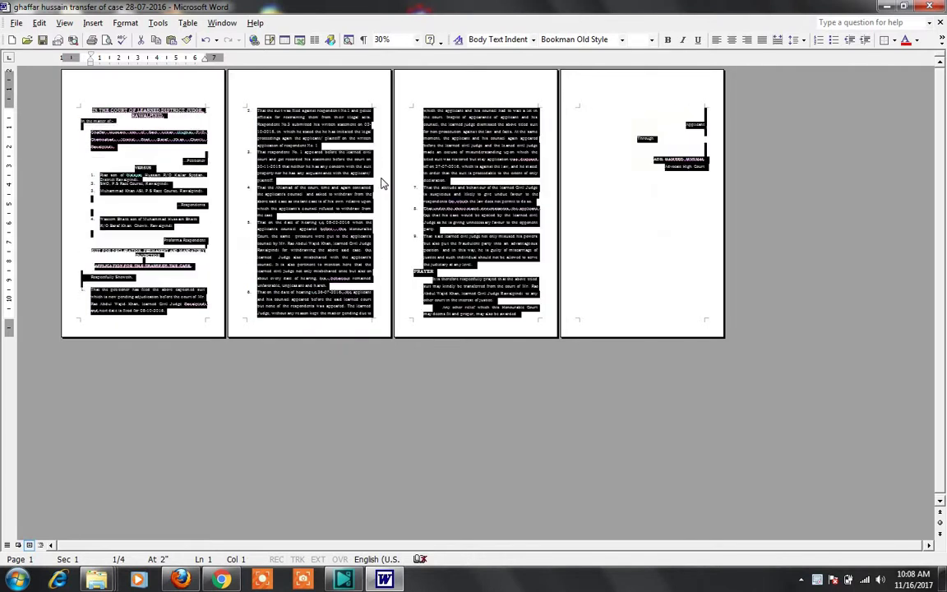
pyautogui.hotkey('ctrl', '2')
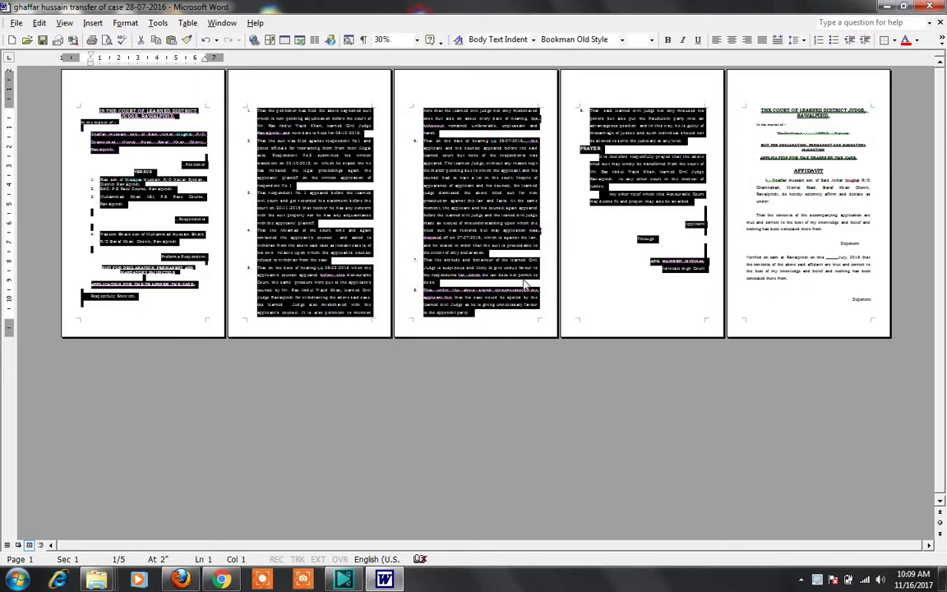
pyautogui.click(547, 247)
pyautogui.click(463, 304)
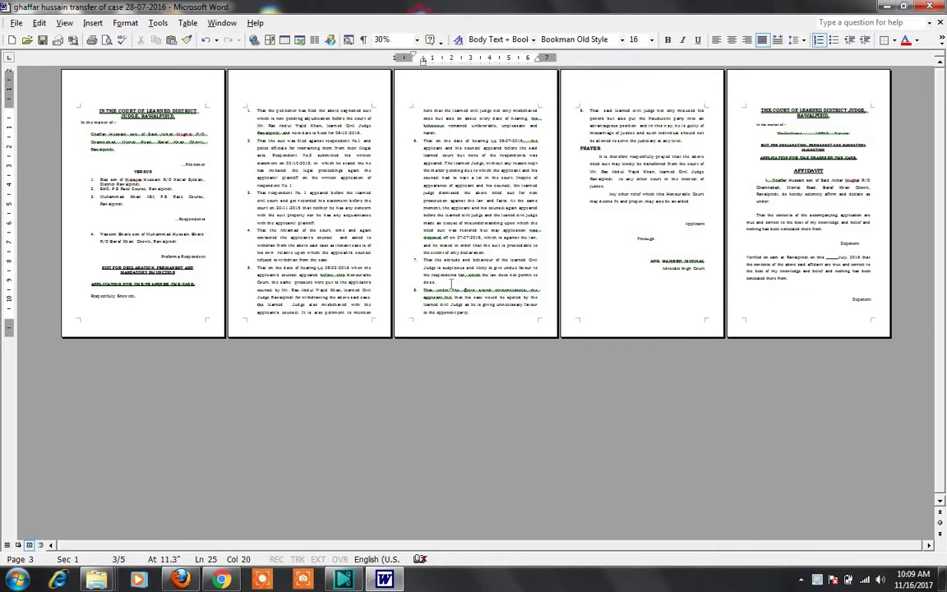
pyautogui.click(299, 304)
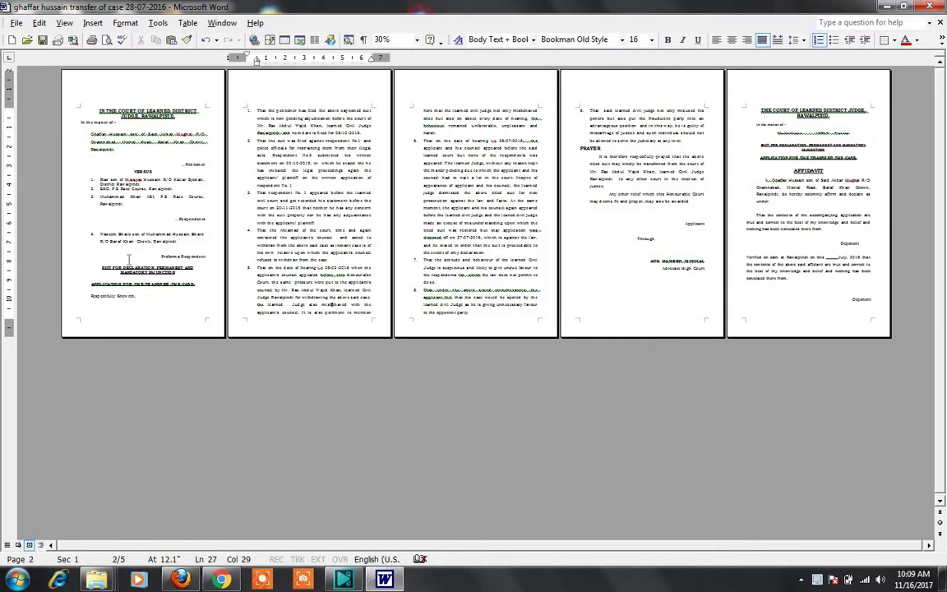
pyautogui.click(172, 255)
pyautogui.click(307, 264)
pyautogui.click(438, 282)
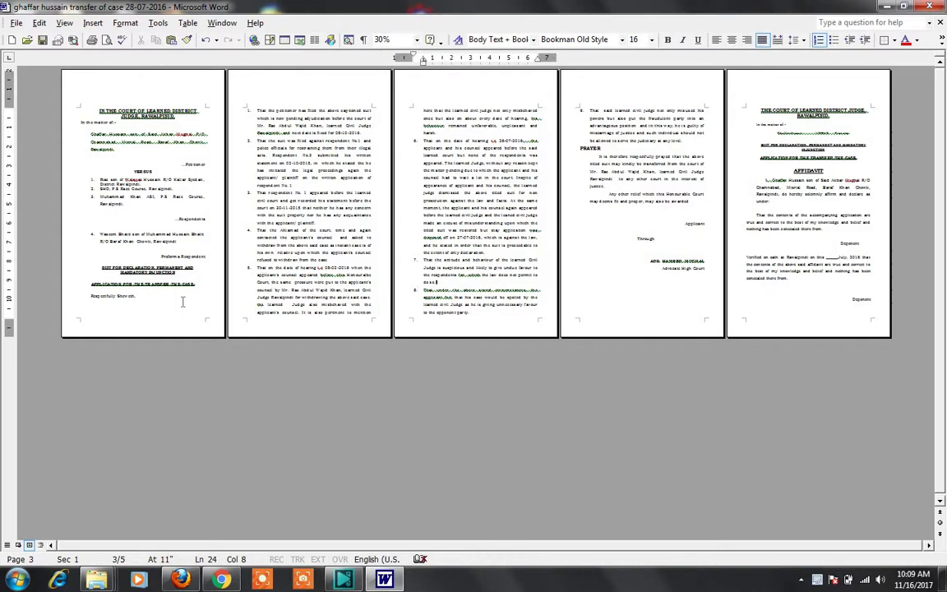
pyautogui.click(348, 268)
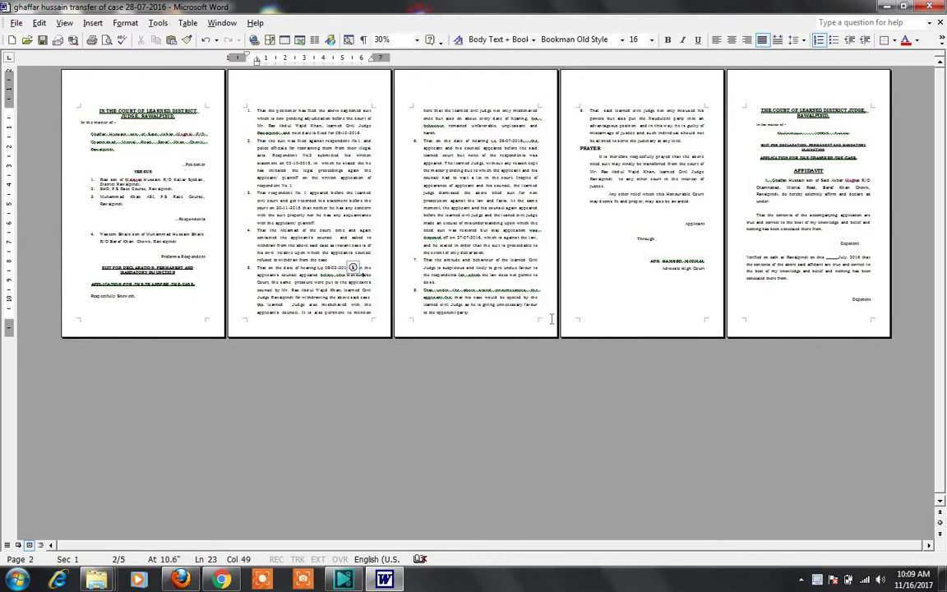